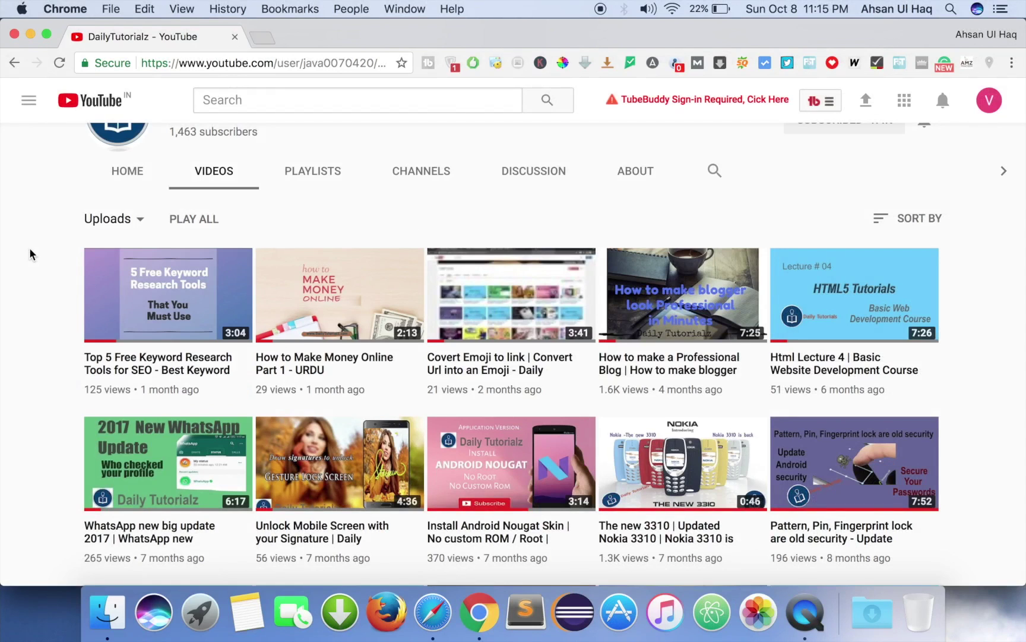
{"action": "scroll", "coordinate": [202, 255], "scroll_direction": "up", "scroll_amount": 5}
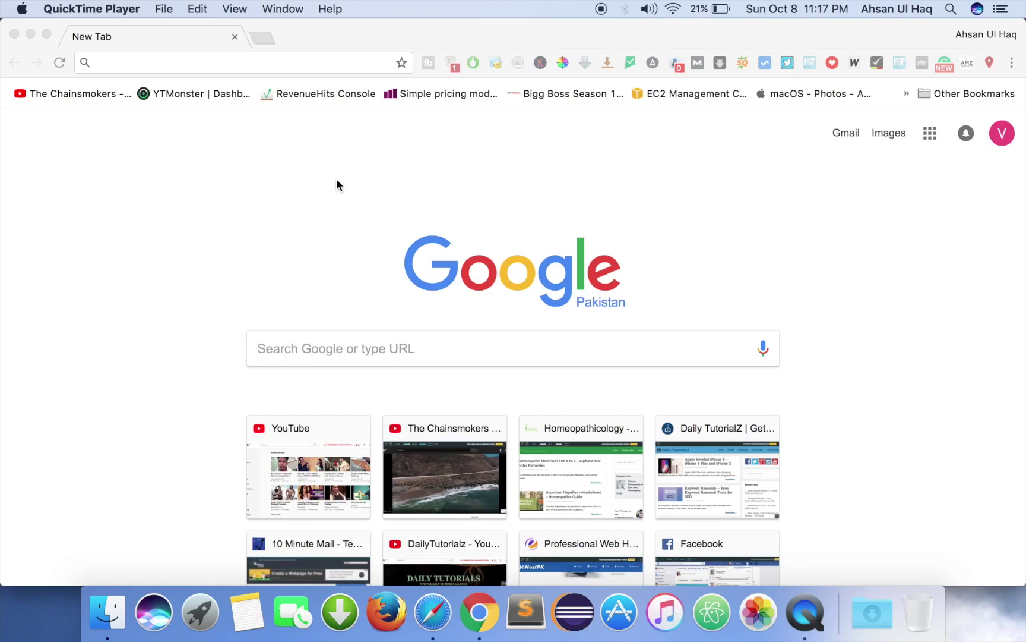
- Open the IFTTT website at ifttt.com
{"action": "left_click", "coordinate": [355, 60]}
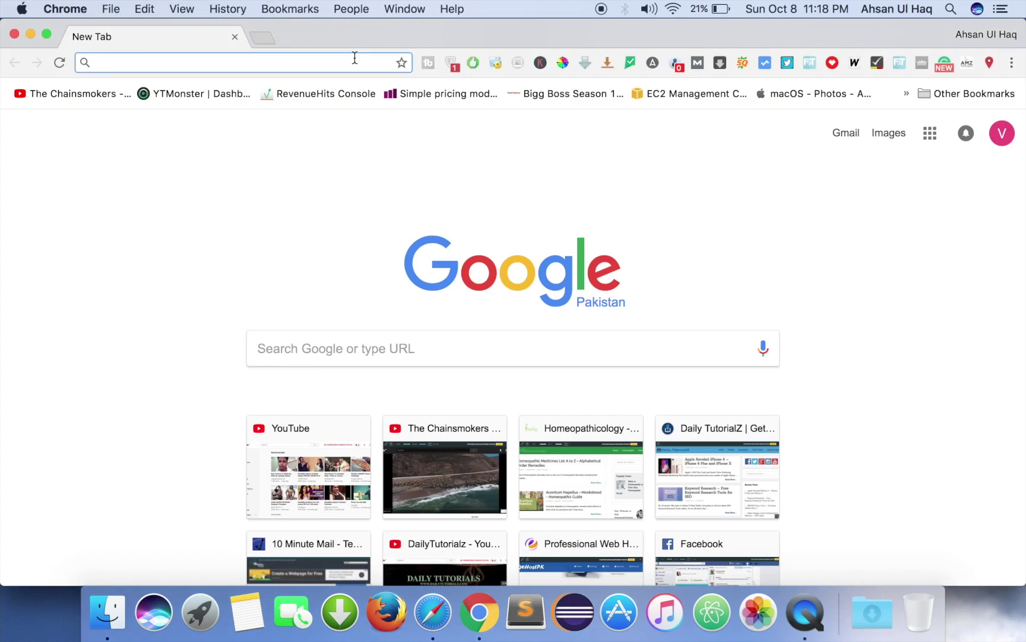
{"action": "type", "text": "iftt"}
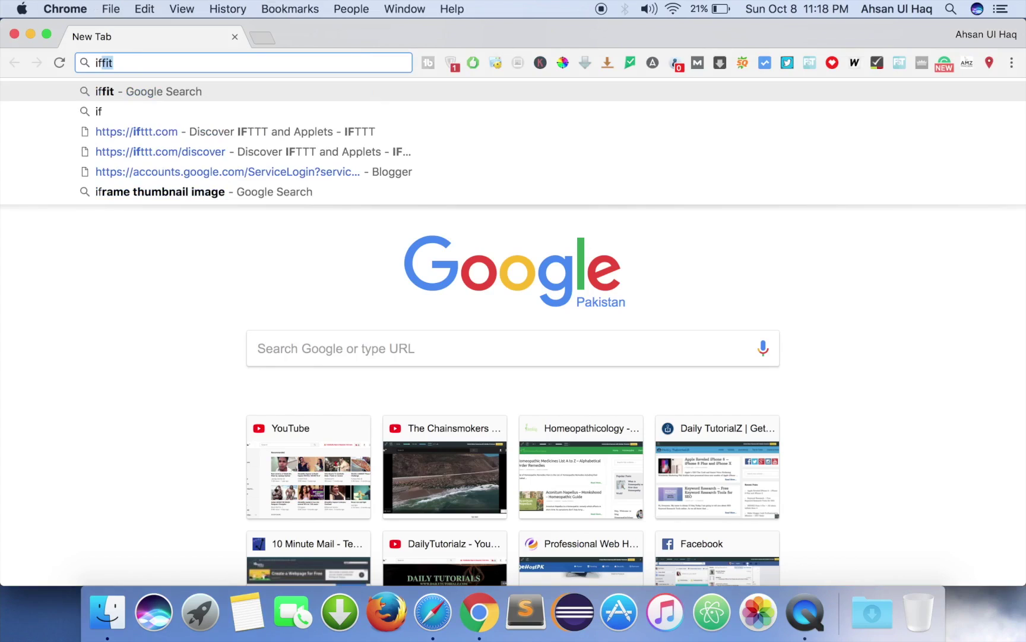
{"action": "type", "text": "t"}
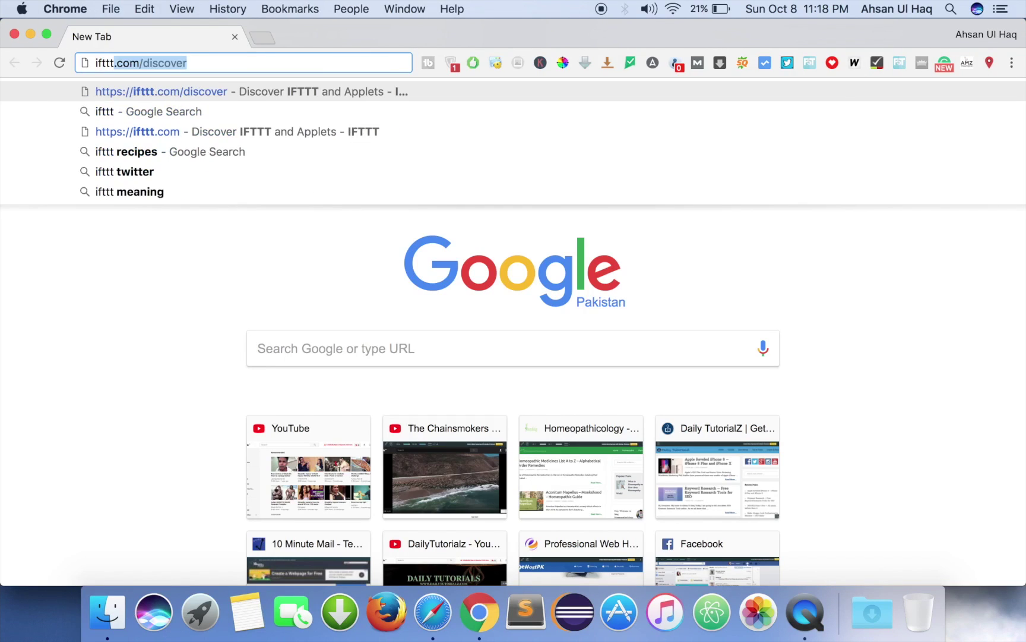
{"action": "type", "text": ".com"}
{"action": "key", "text": "Return"}
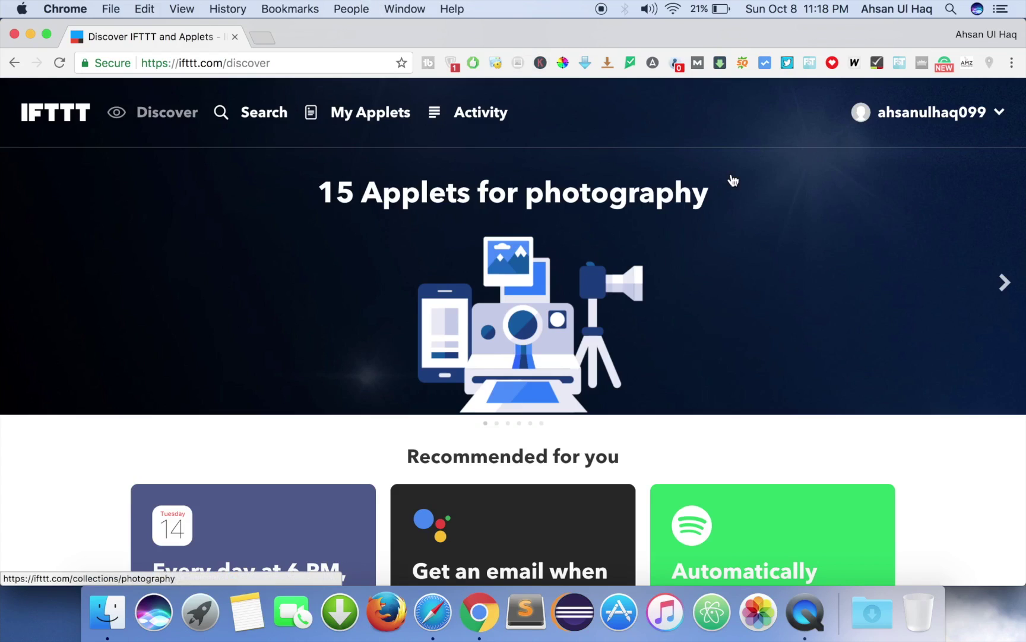
- Open the photography applet collection and look through the applets it offers
{"action": "left_click", "coordinate": [1002, 116]}
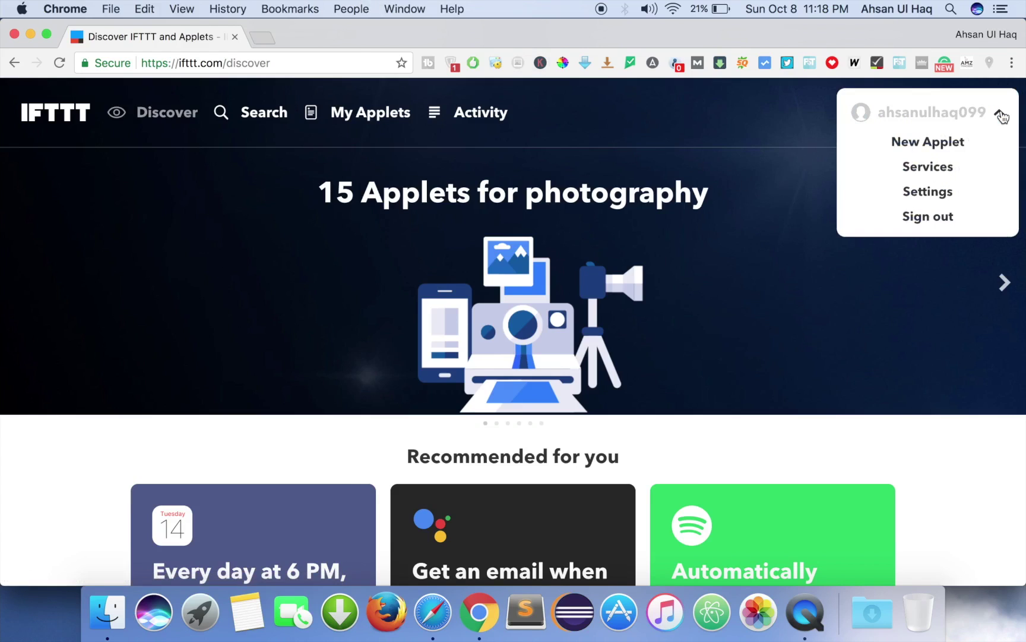
{"action": "left_click", "coordinate": [917, 321]}
{"action": "scroll", "coordinate": [917, 321], "scroll_direction": "down", "scroll_amount": 3}
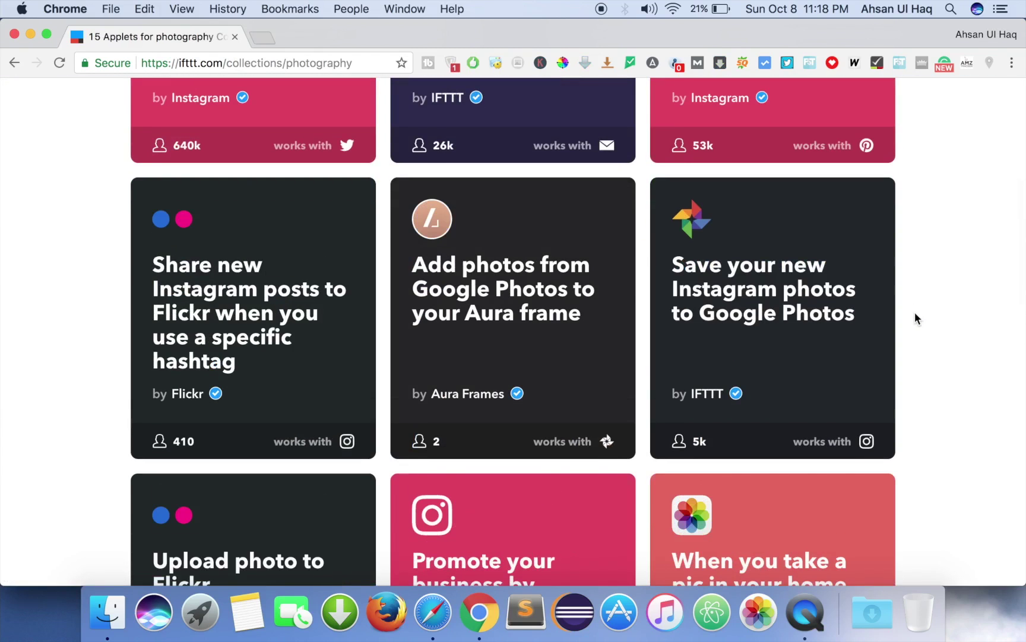
{"action": "scroll", "coordinate": [916, 313], "scroll_direction": "up", "scroll_amount": 6}
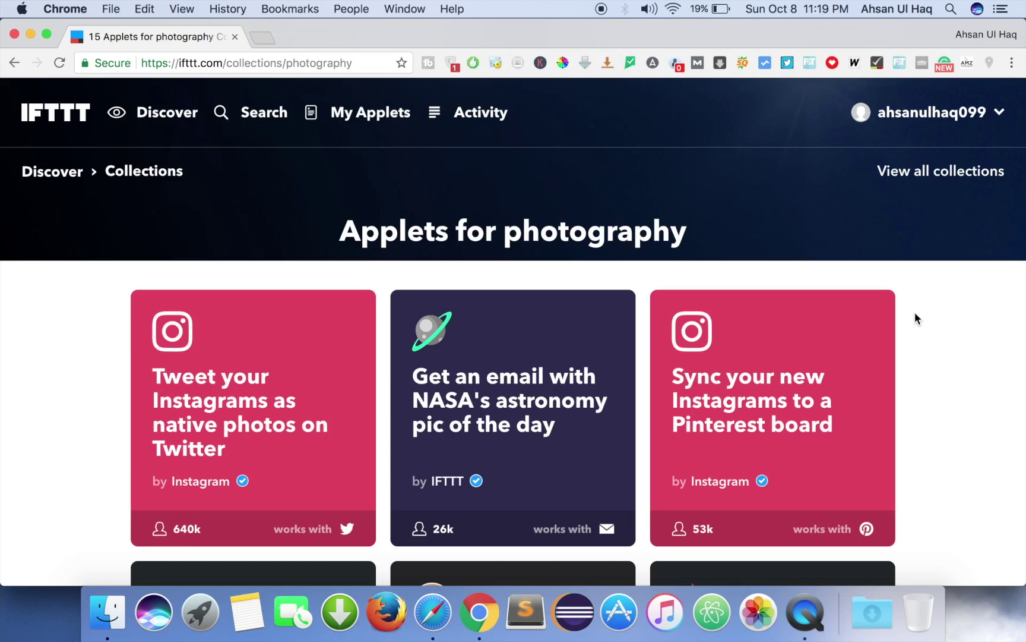
{"action": "scroll", "coordinate": [915, 318], "scroll_direction": "down", "scroll_amount": 5}
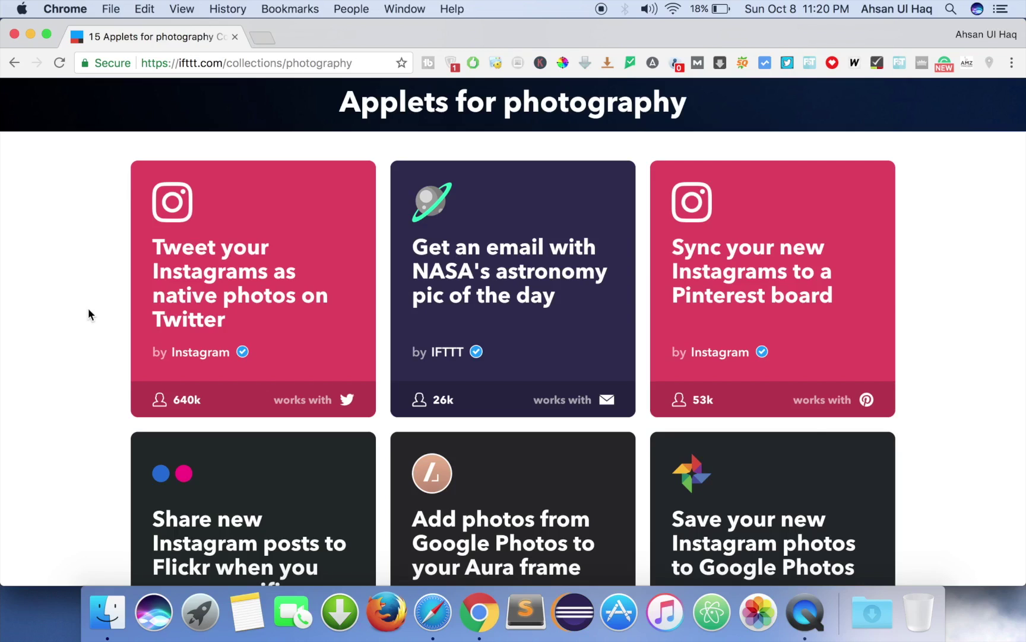
{"action": "scroll", "coordinate": [88, 309], "scroll_direction": "down", "scroll_amount": 10}
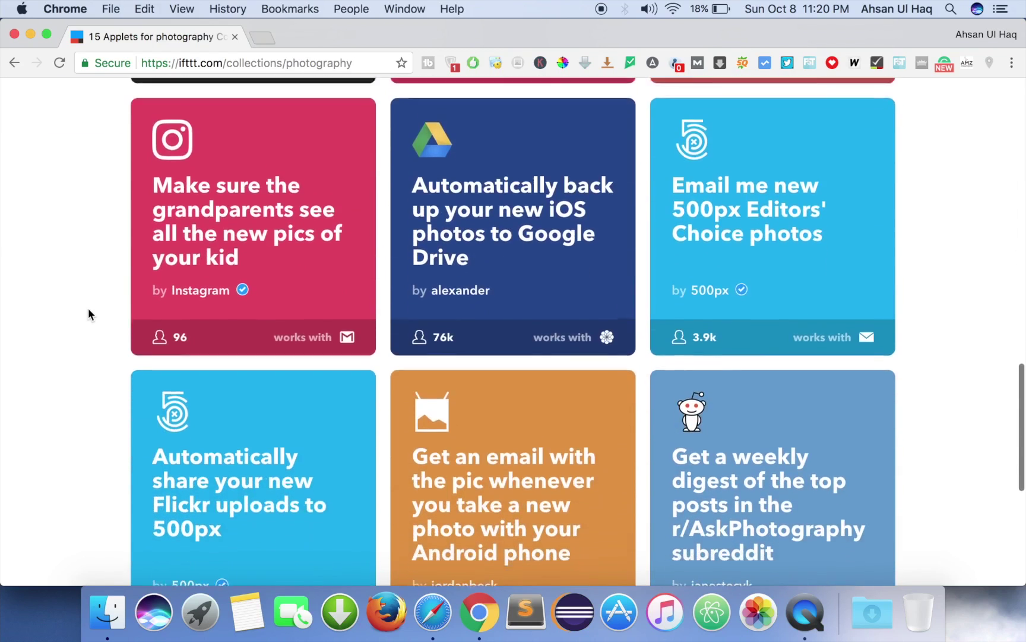
{"action": "scroll", "coordinate": [88, 309], "scroll_direction": "down", "scroll_amount": 8}
{"action": "scroll", "coordinate": [88, 309], "scroll_direction": "up", "scroll_amount": 20}
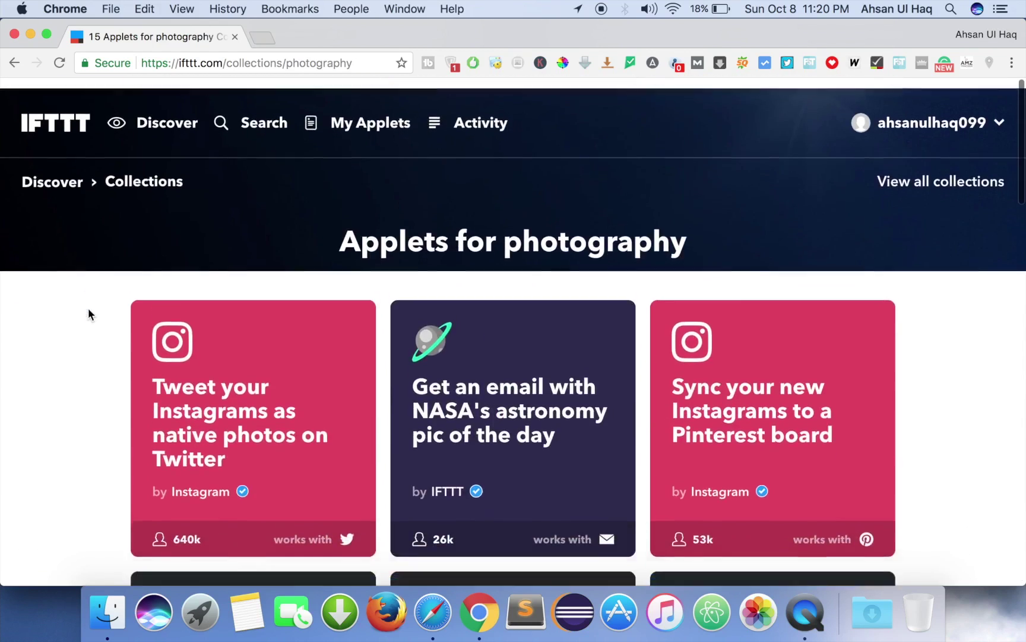
- Go to the IFTTT search page, browse the service categories and open the Blogging category
{"action": "left_click", "coordinate": [264, 125]}
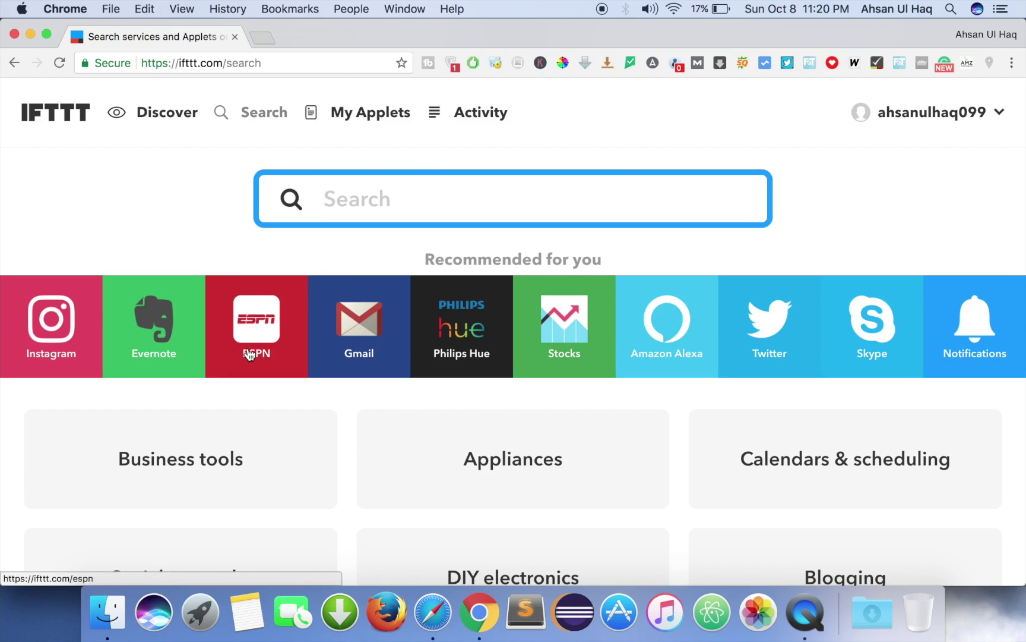
{"action": "scroll", "coordinate": [250, 354], "scroll_direction": "down", "scroll_amount": 3}
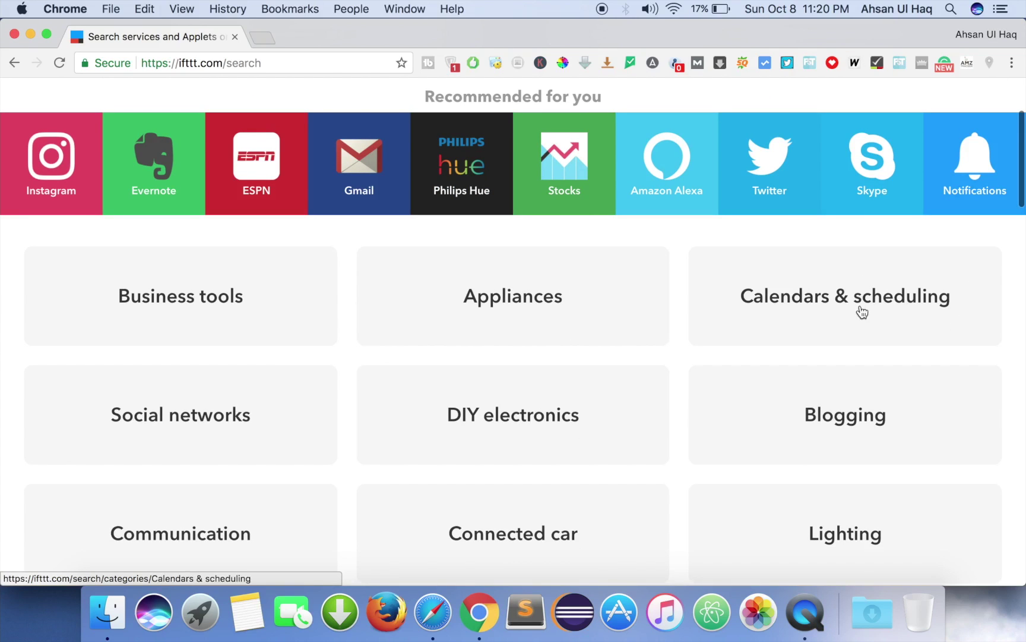
{"action": "scroll", "coordinate": [860, 313], "scroll_direction": "down", "scroll_amount": 2}
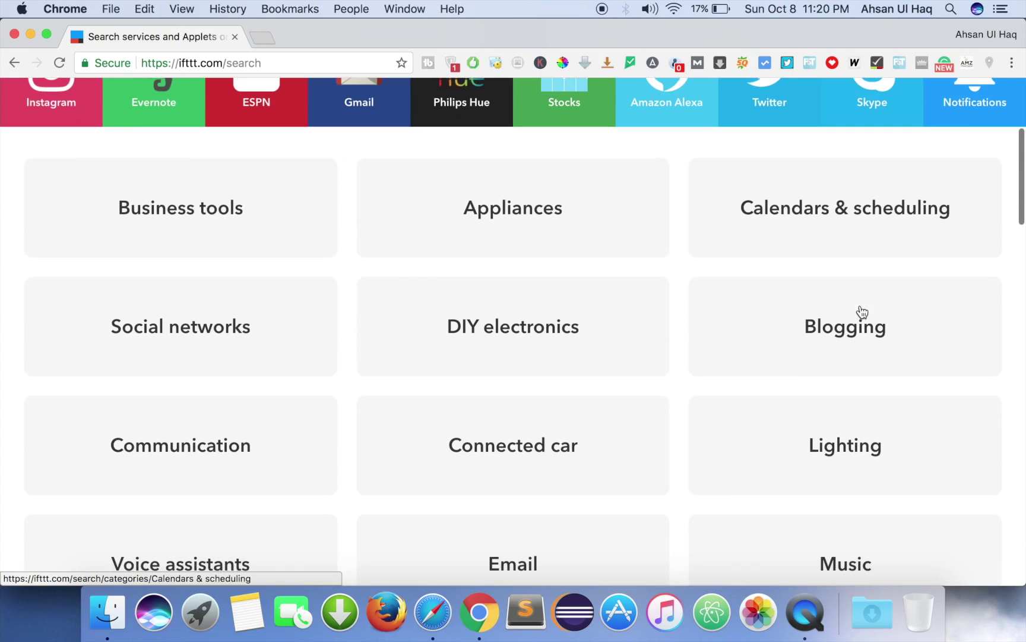
{"action": "scroll", "coordinate": [394, 444], "scroll_direction": "down", "scroll_amount": 2}
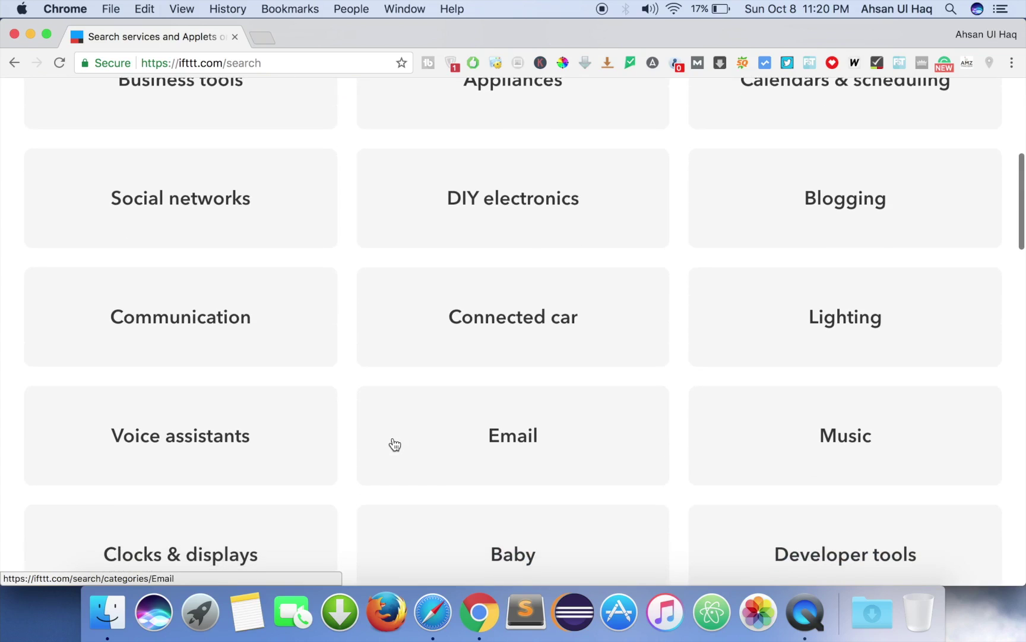
{"action": "scroll", "coordinate": [394, 444], "scroll_direction": "up", "scroll_amount": 4}
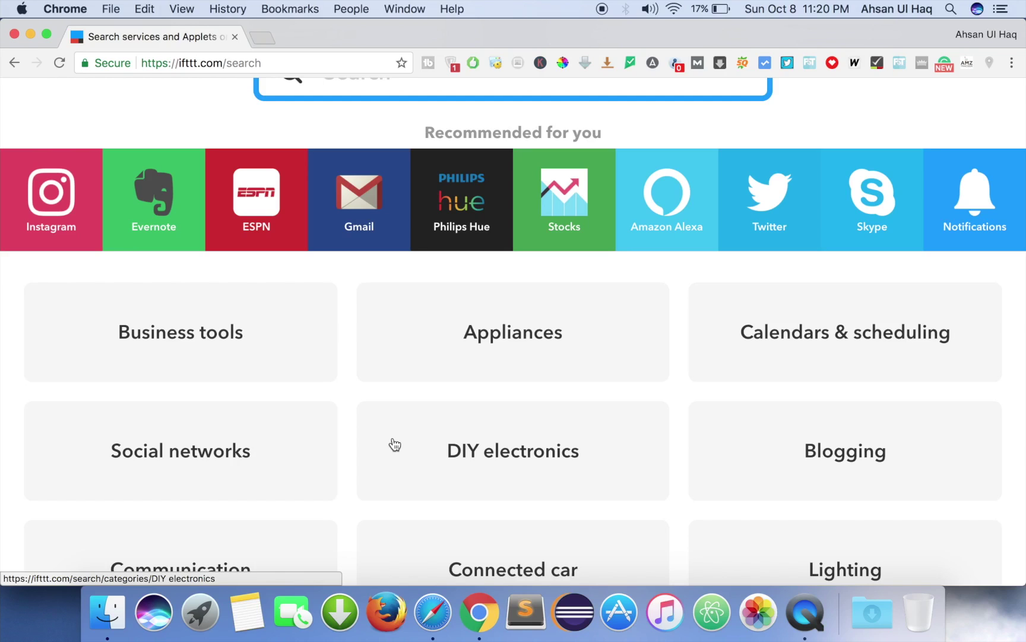
{"action": "left_click", "coordinate": [824, 472]}
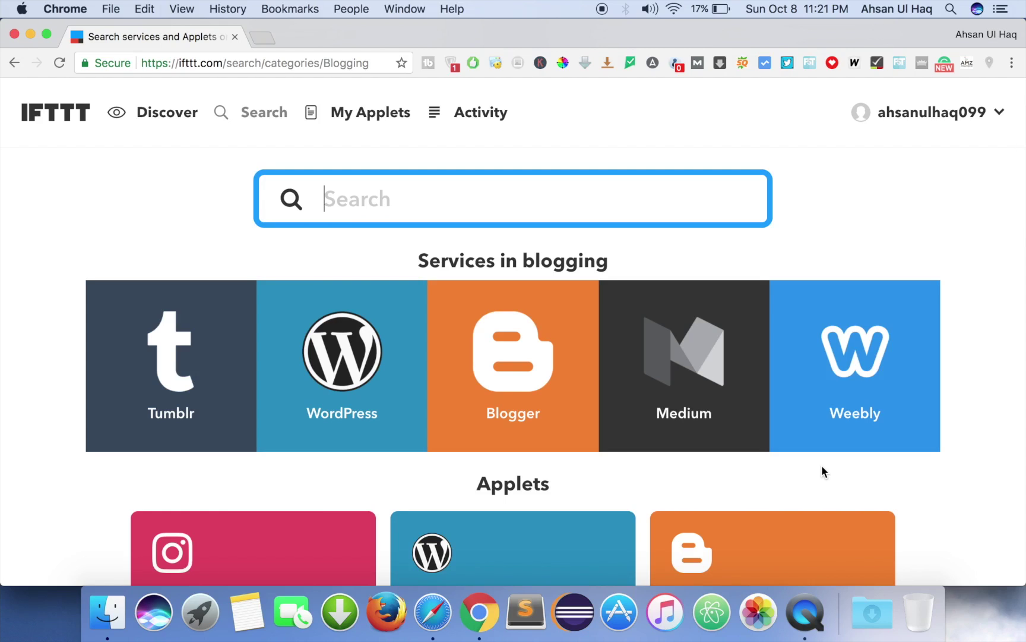
- Look through the blogging services and applets, and open the Blogger service page
{"action": "scroll", "coordinate": [822, 471], "scroll_direction": "down", "scroll_amount": 3}
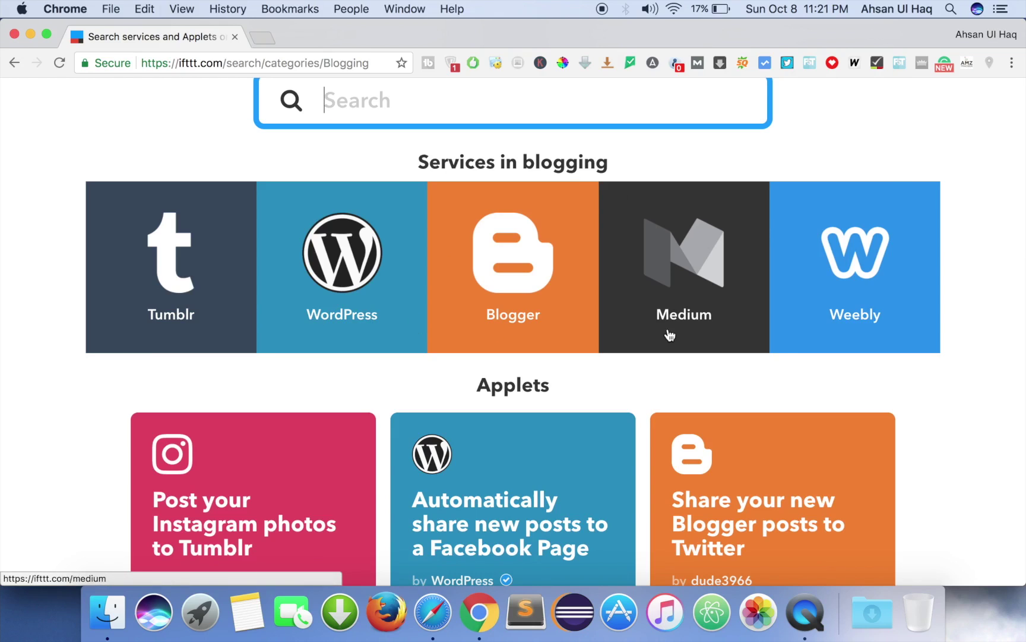
{"action": "scroll", "coordinate": [639, 371], "scroll_direction": "down", "scroll_amount": 5}
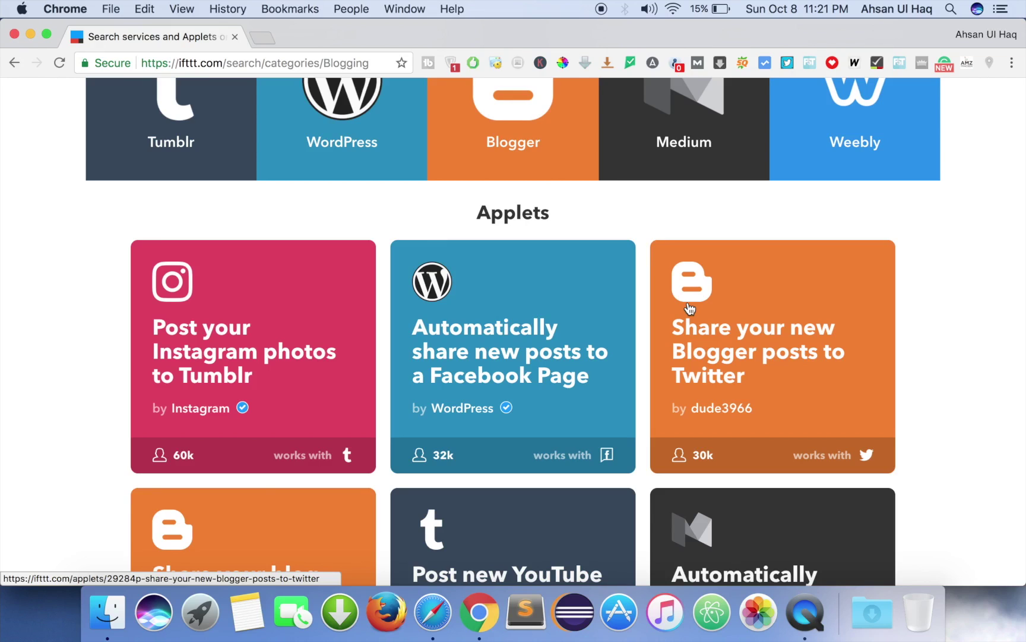
{"action": "scroll", "coordinate": [689, 307], "scroll_direction": "down", "scroll_amount": 5}
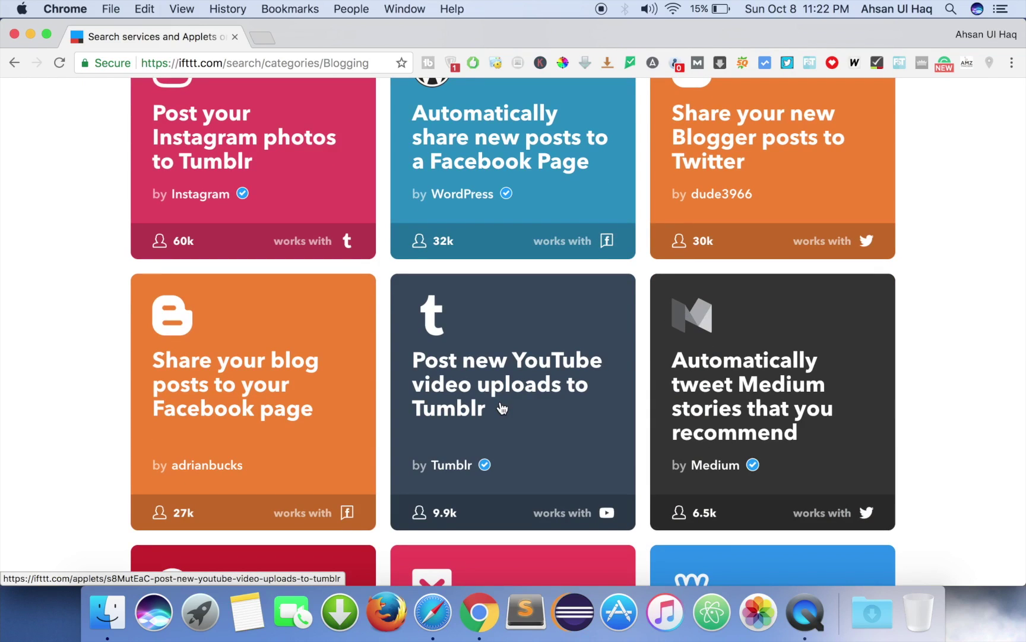
{"action": "scroll", "coordinate": [502, 408], "scroll_direction": "down", "scroll_amount": 3}
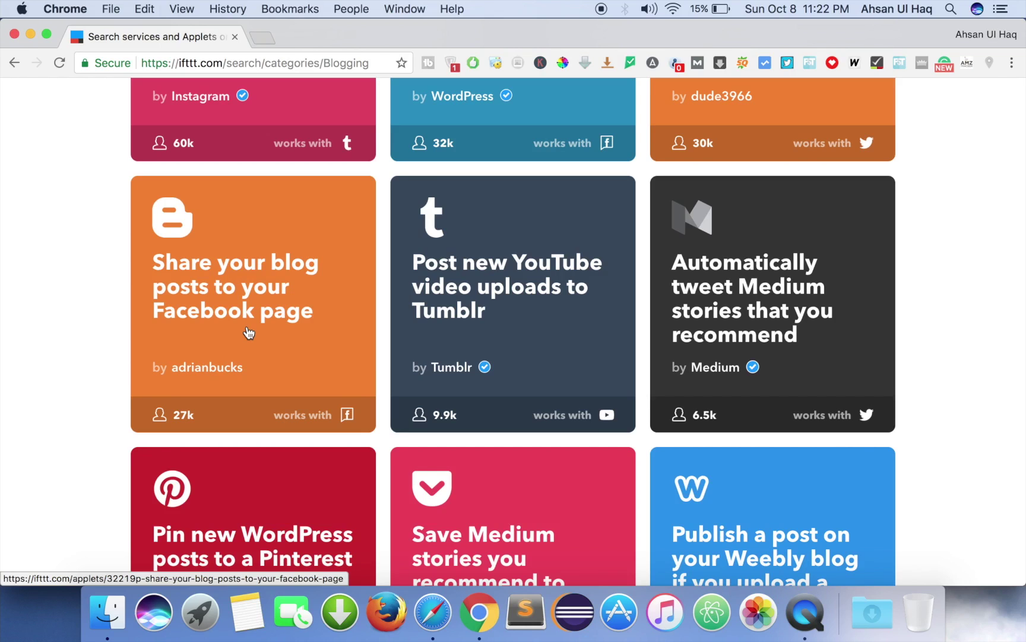
{"action": "scroll", "coordinate": [249, 333], "scroll_direction": "down", "scroll_amount": 7}
{"action": "scroll", "coordinate": [249, 332], "scroll_direction": "up", "scroll_amount": 2}
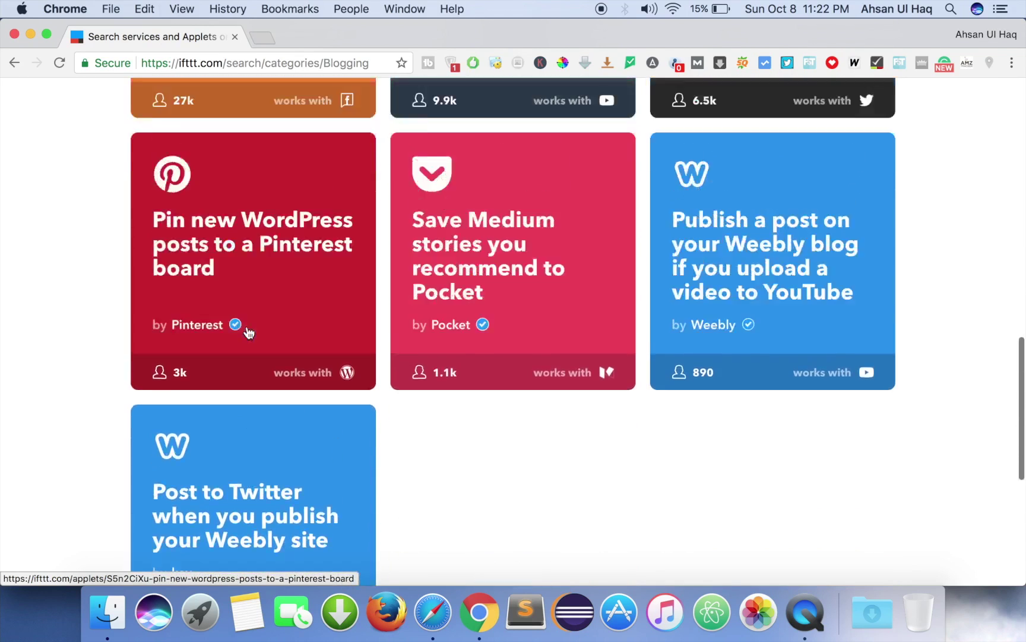
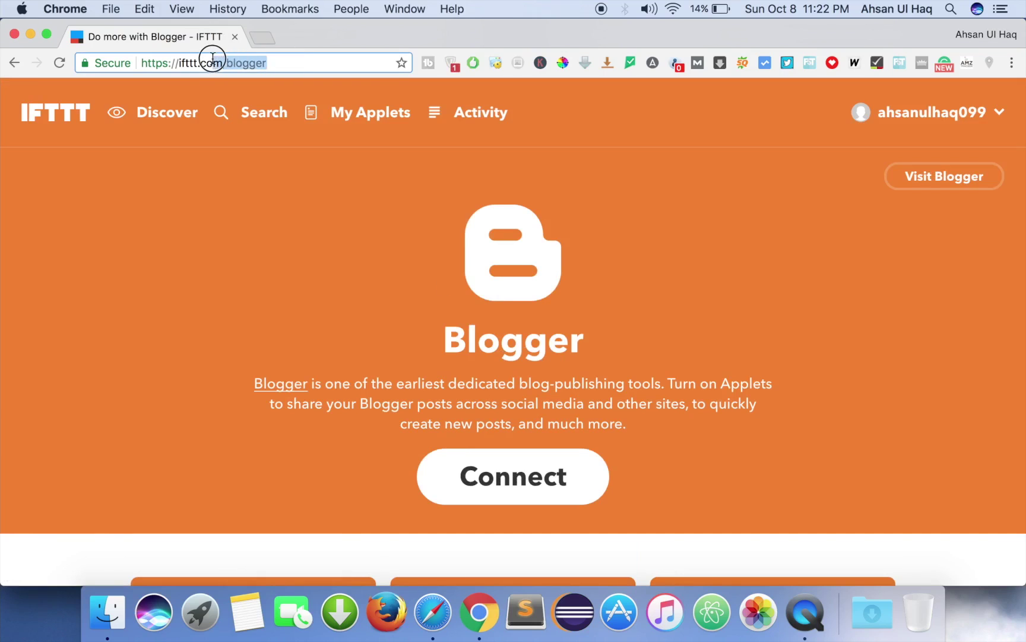
- Connect the Blogger service using the listed Google account and allow ifttt.com to manage the Blogger account
{"action": "left_click", "coordinate": [222, 62]}
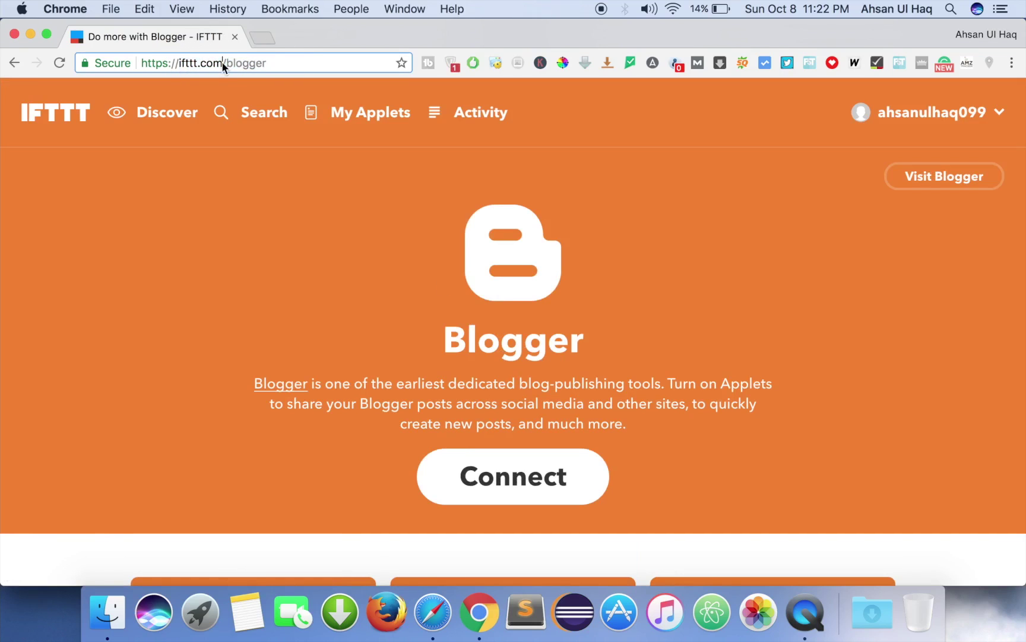
{"action": "scroll", "coordinate": [385, 223], "scroll_direction": "down", "scroll_amount": 3}
{"action": "left_click", "coordinate": [521, 340]}
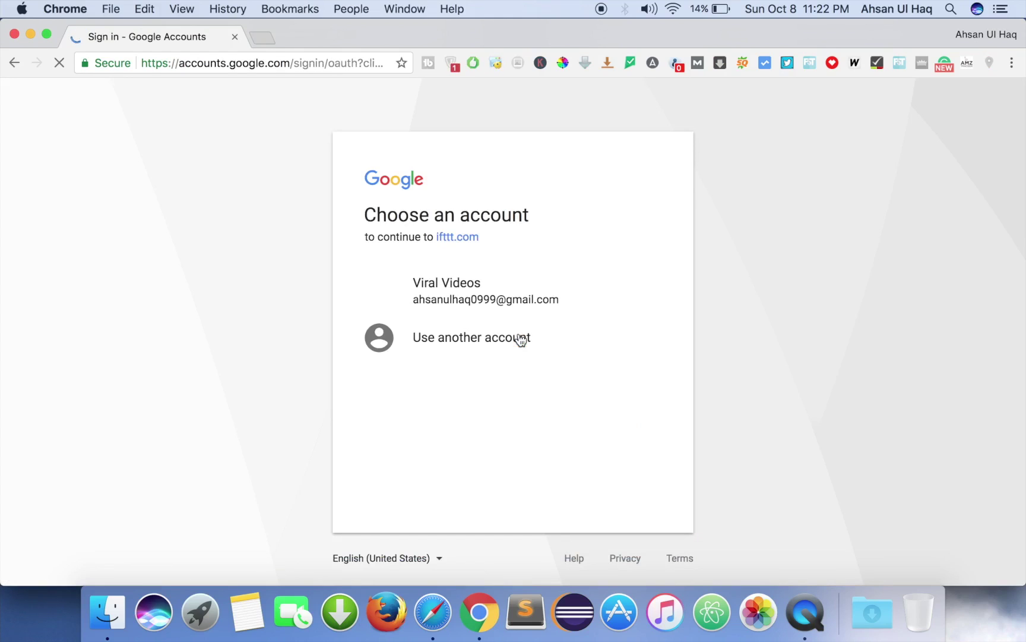
{"action": "left_click", "coordinate": [409, 292]}
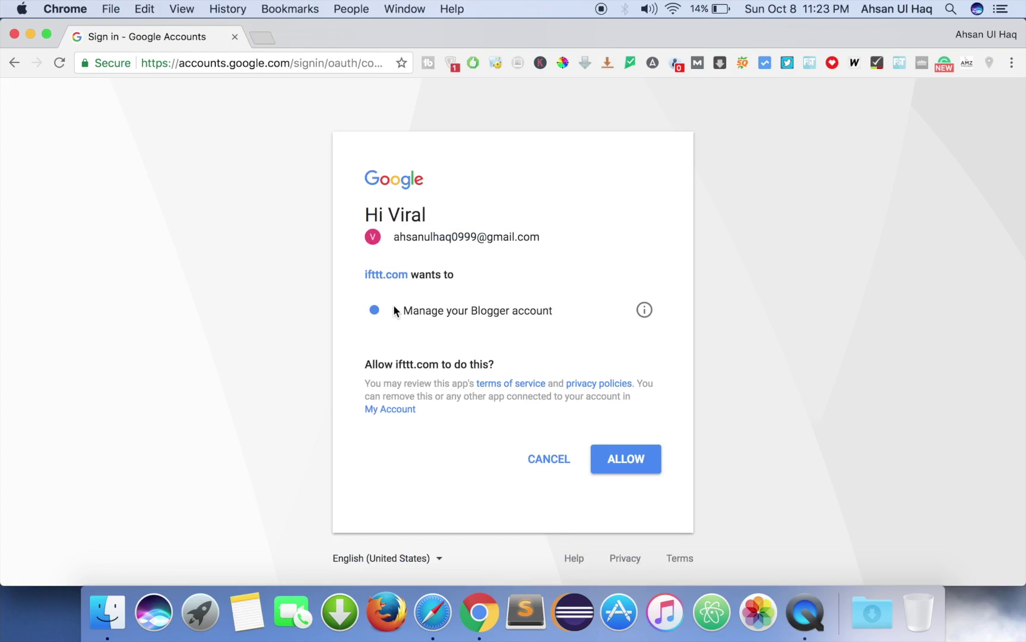
{"action": "left_click", "coordinate": [449, 316]}
{"action": "left_click_drag", "start_coordinate": [413, 310], "coordinate": [514, 310]}
{"action": "left_click", "coordinate": [692, 392]}
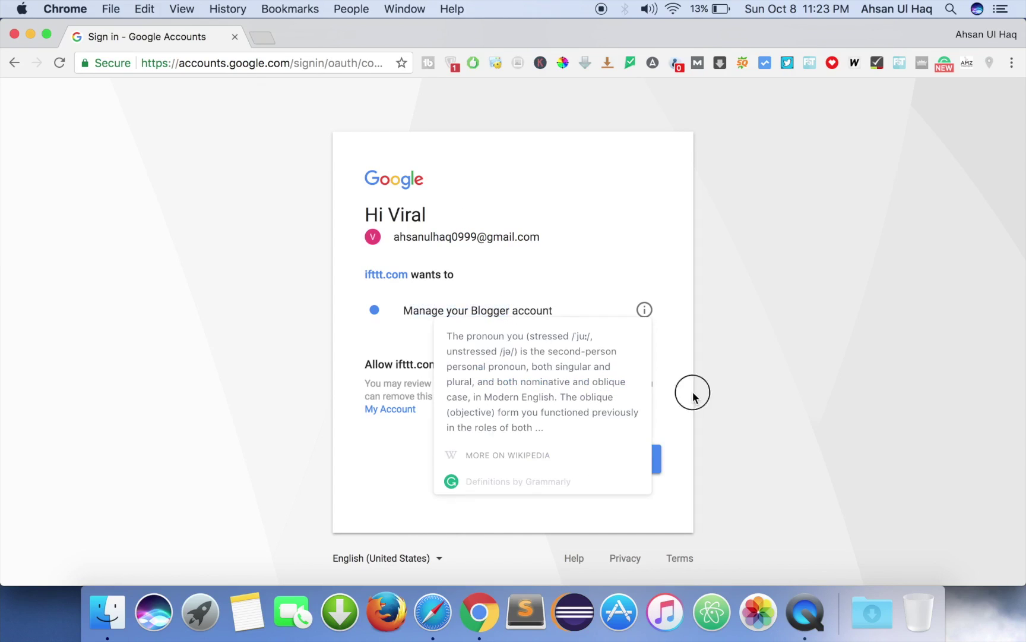
{"action": "left_click", "coordinate": [633, 462]}
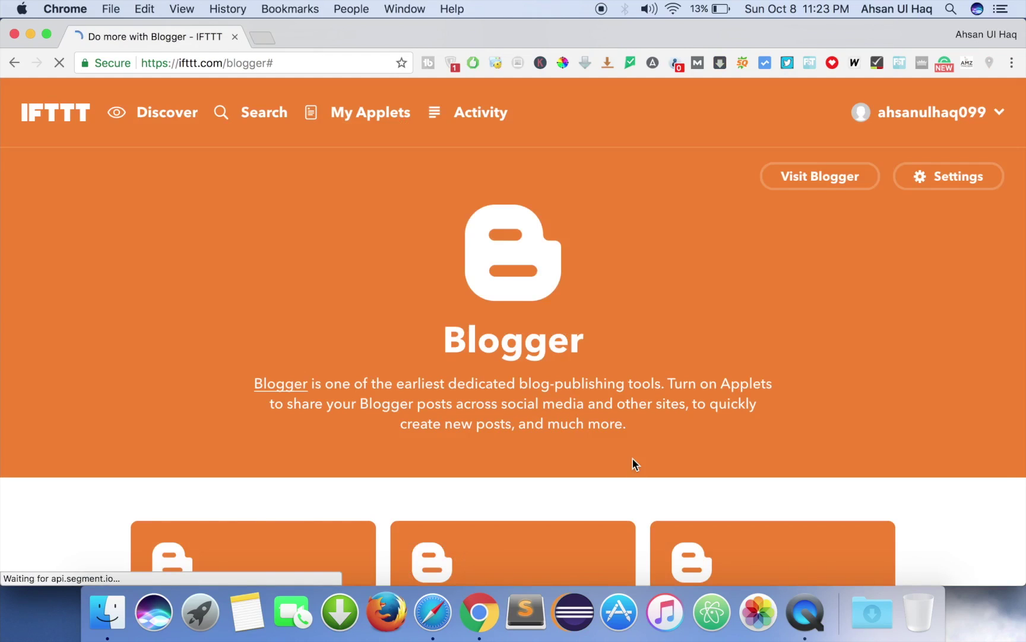
- Visit Blogger from its IFTTT service page and switch to the newly opened tab
{"action": "scroll", "coordinate": [633, 459], "scroll_direction": "down", "scroll_amount": 5}
{"action": "scroll", "coordinate": [632, 457], "scroll_direction": "up", "scroll_amount": 5}
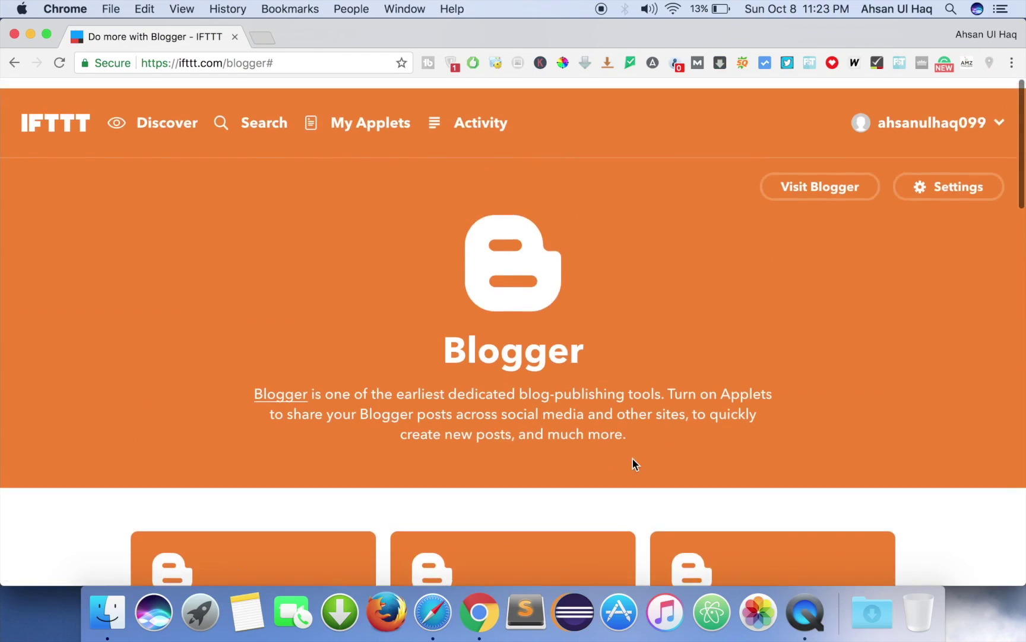
{"action": "scroll", "coordinate": [632, 464], "scroll_direction": "down", "scroll_amount": 1}
{"action": "scroll", "coordinate": [632, 464], "scroll_direction": "up", "scroll_amount": 1}
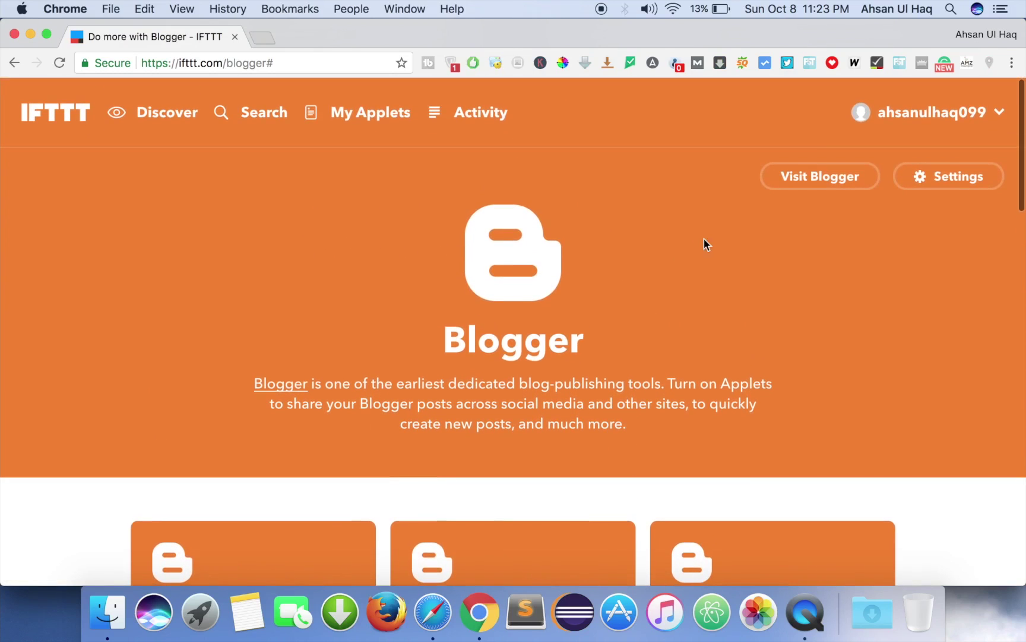
{"action": "left_click", "coordinate": [816, 174]}
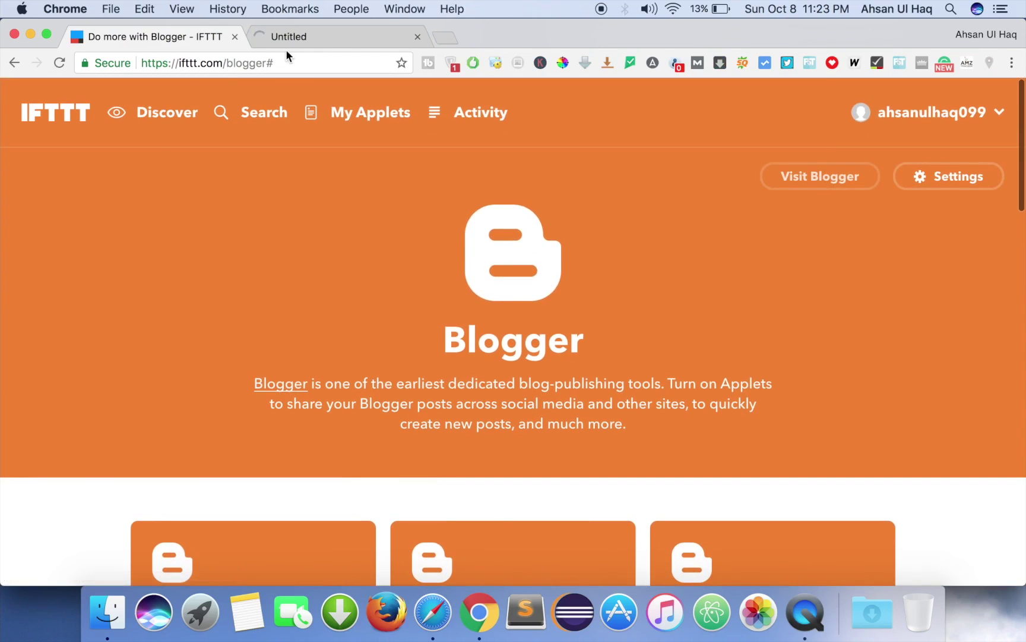
{"action": "left_click", "coordinate": [334, 37]}
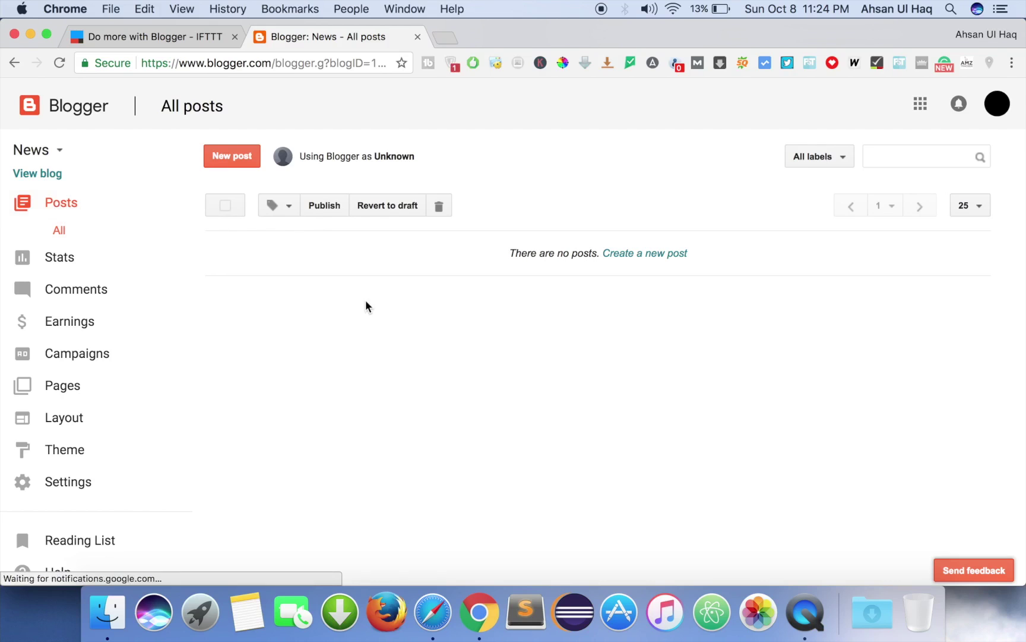
- Return to the IFTTT Blogger page and look through its available applets
{"action": "left_click", "coordinate": [173, 37]}
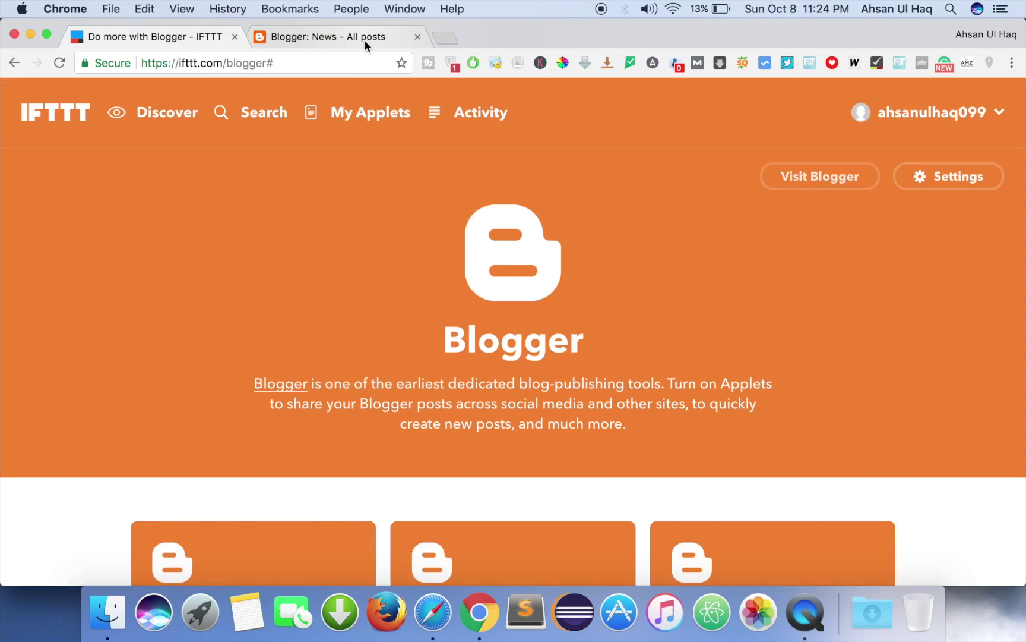
{"action": "scroll", "coordinate": [440, 286], "scroll_direction": "down", "scroll_amount": 5}
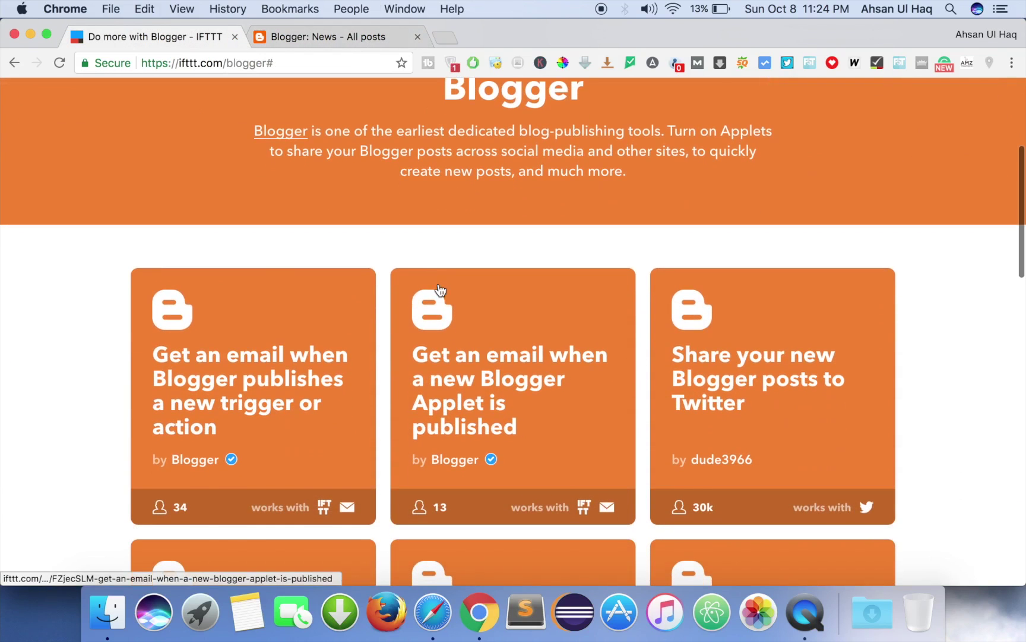
{"action": "scroll", "coordinate": [208, 365], "scroll_direction": "up", "scroll_amount": 1}
{"action": "scroll", "coordinate": [206, 365], "scroll_direction": "down", "scroll_amount": 3}
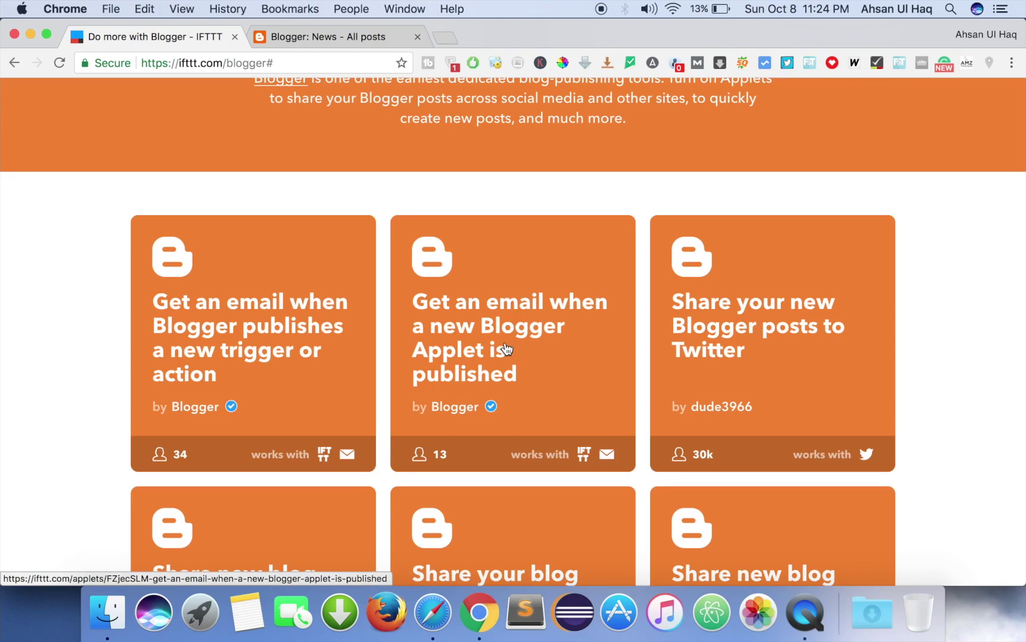
- Review the Blogger applets for sharing posts to Twitter, Facebook, LinkedIn, Tumblr, WordPress and Google Plus
{"action": "scroll", "coordinate": [575, 372], "scroll_direction": "down", "scroll_amount": 2}
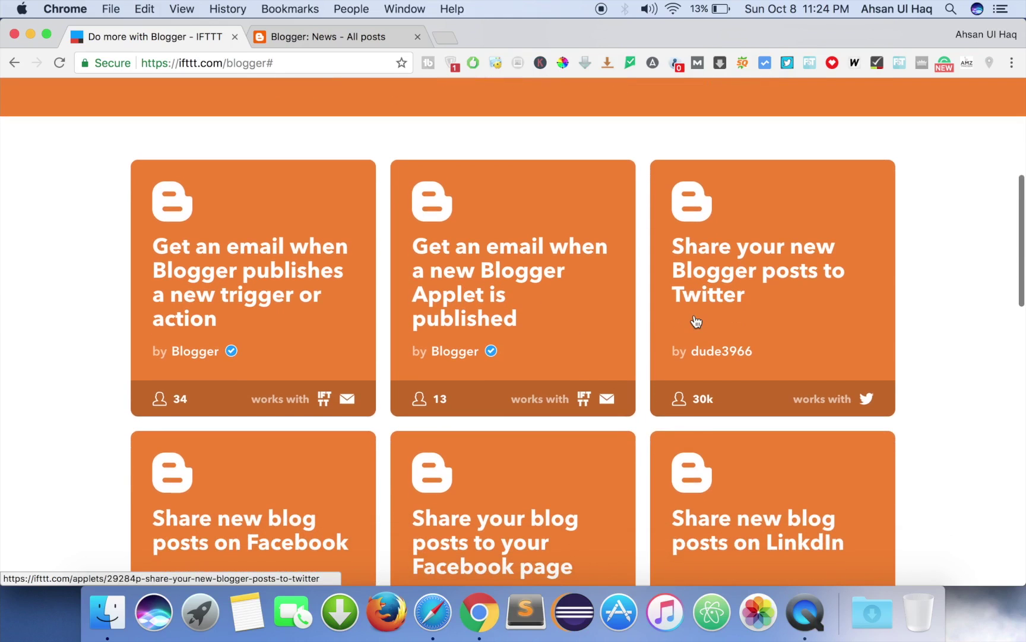
{"action": "scroll", "coordinate": [695, 321], "scroll_direction": "down", "scroll_amount": 5}
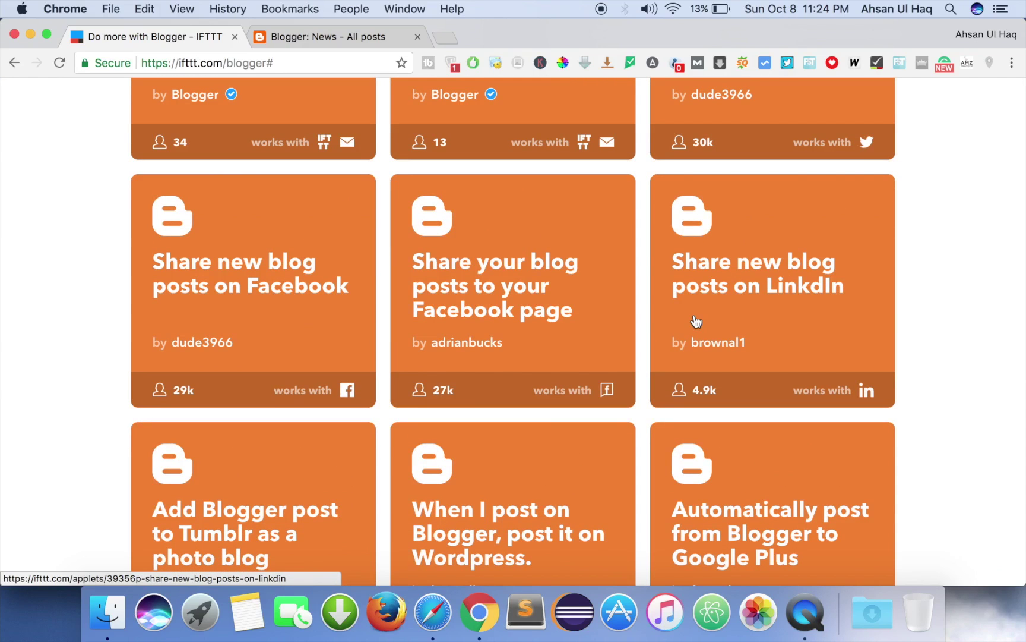
{"action": "scroll", "coordinate": [249, 269], "scroll_direction": "down", "scroll_amount": 2}
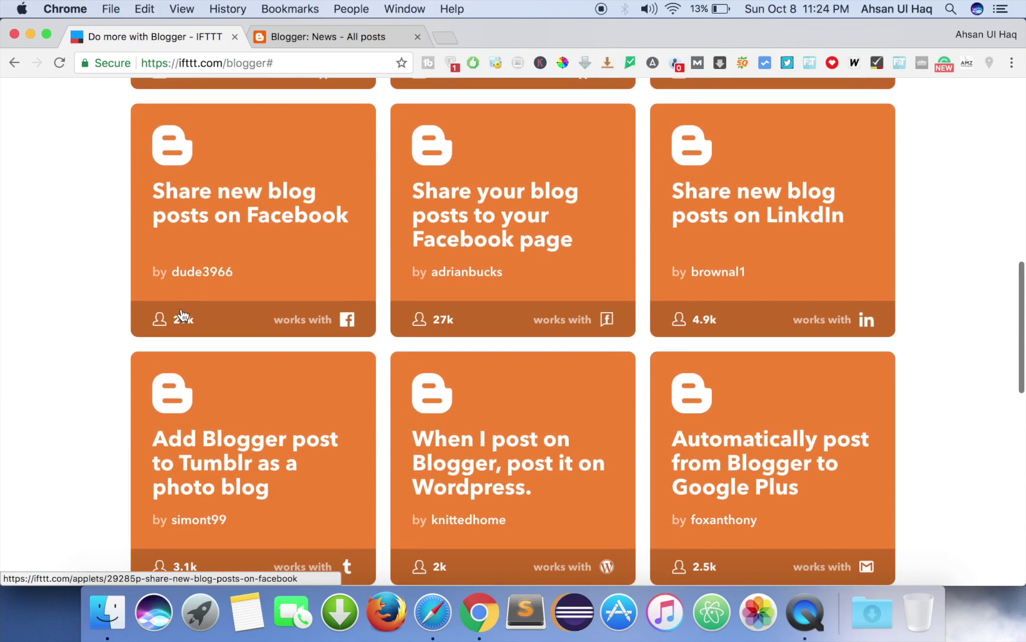
{"action": "scroll", "coordinate": [249, 270], "scroll_direction": "down", "scroll_amount": 10}
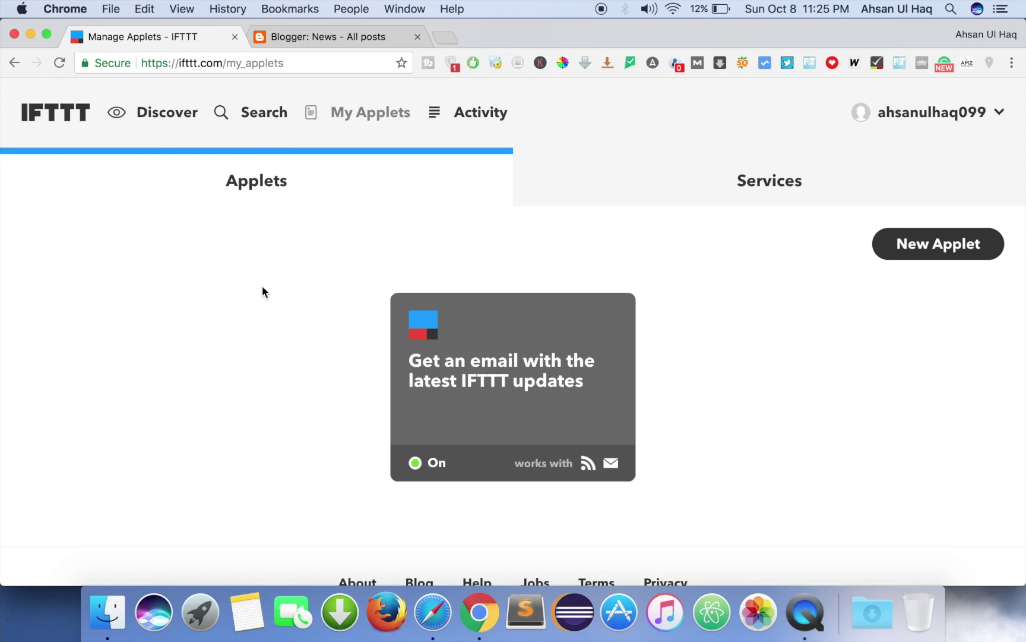
- Search IFTTT for "youtube" and look through the matching services and applets
{"action": "left_click", "coordinate": [260, 120]}
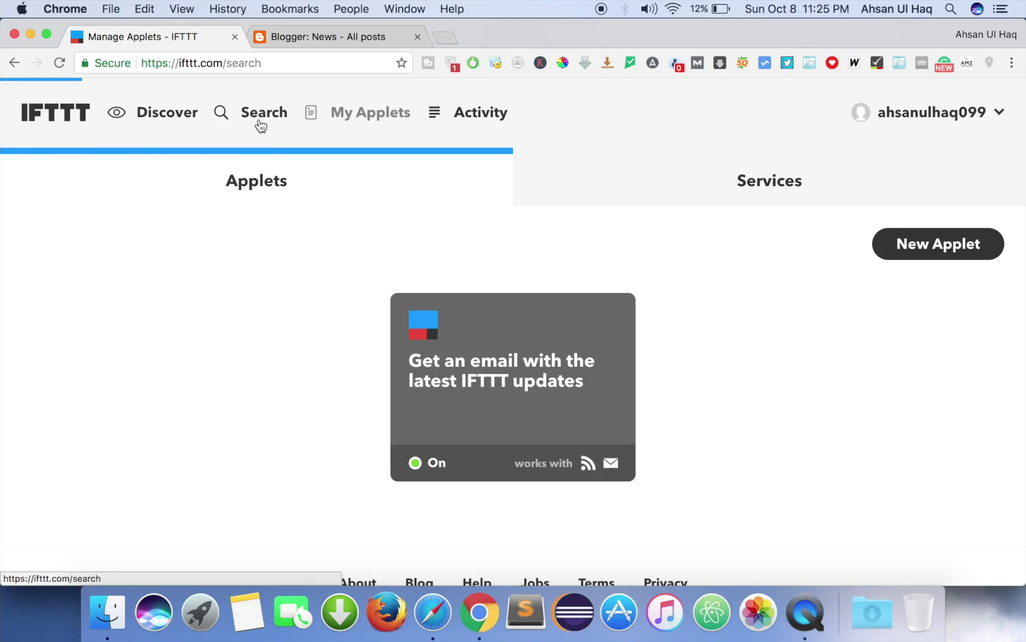
{"action": "type", "text": "youtube"}
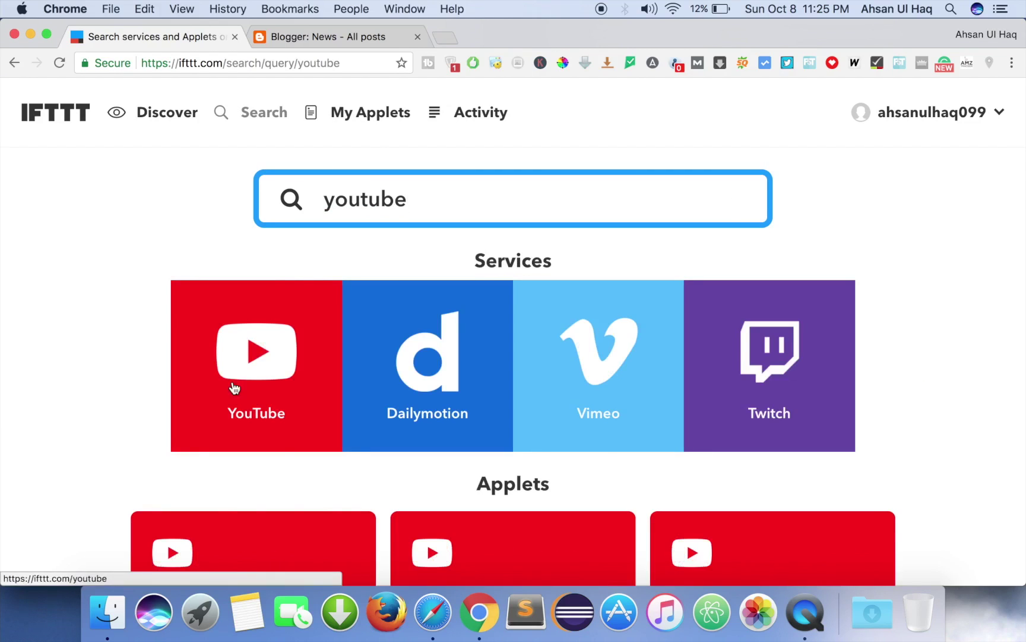
{"action": "scroll", "coordinate": [232, 385], "scroll_direction": "down", "scroll_amount": 5}
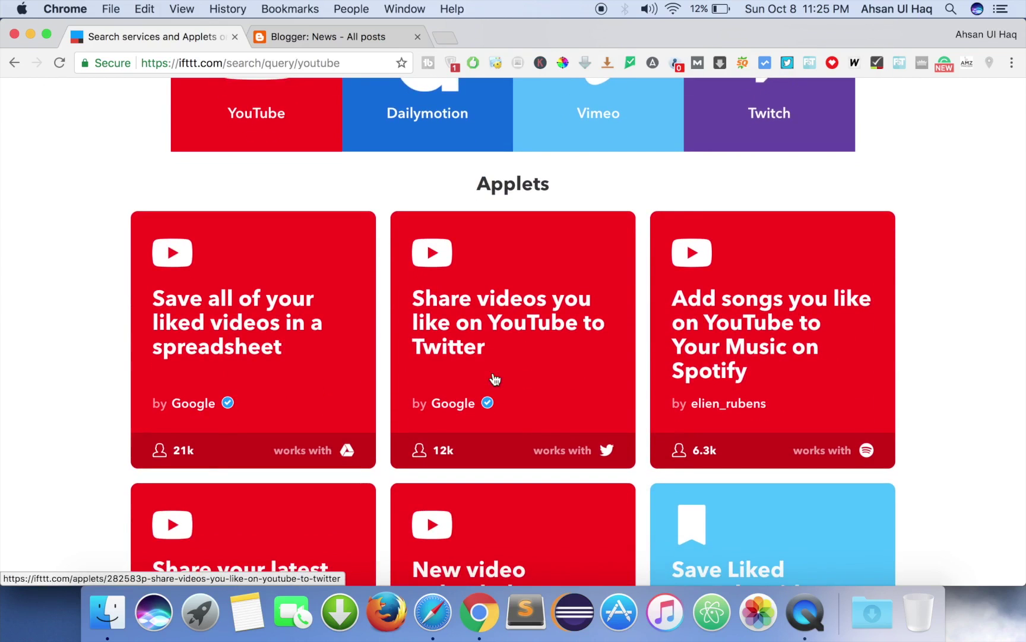
{"action": "scroll", "coordinate": [495, 379], "scroll_direction": "down", "scroll_amount": 8}
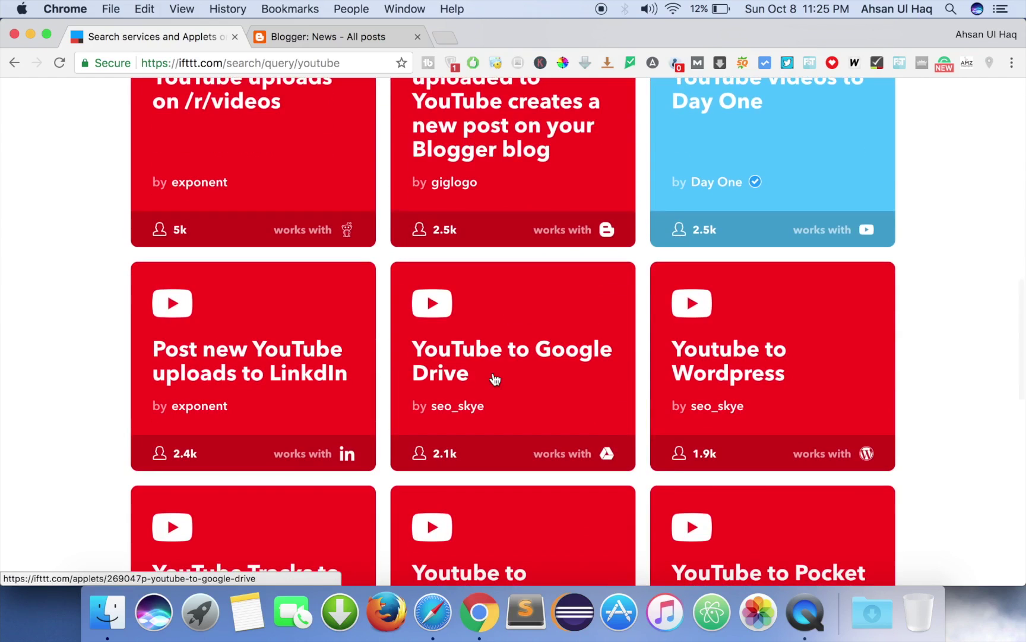
{"action": "scroll", "coordinate": [495, 379], "scroll_direction": "down", "scroll_amount": 3}
{"action": "scroll", "coordinate": [495, 379], "scroll_direction": "down", "scroll_amount": 1}
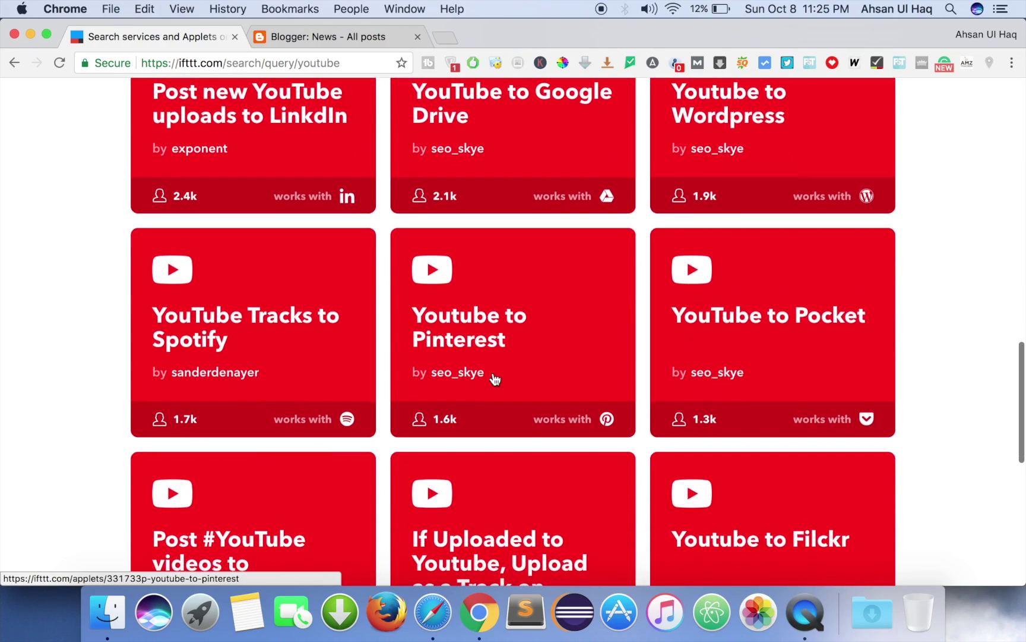
{"action": "scroll", "coordinate": [495, 379], "scroll_direction": "down", "scroll_amount": 6}
{"action": "scroll", "coordinate": [495, 379], "scroll_direction": "up", "scroll_amount": 20}
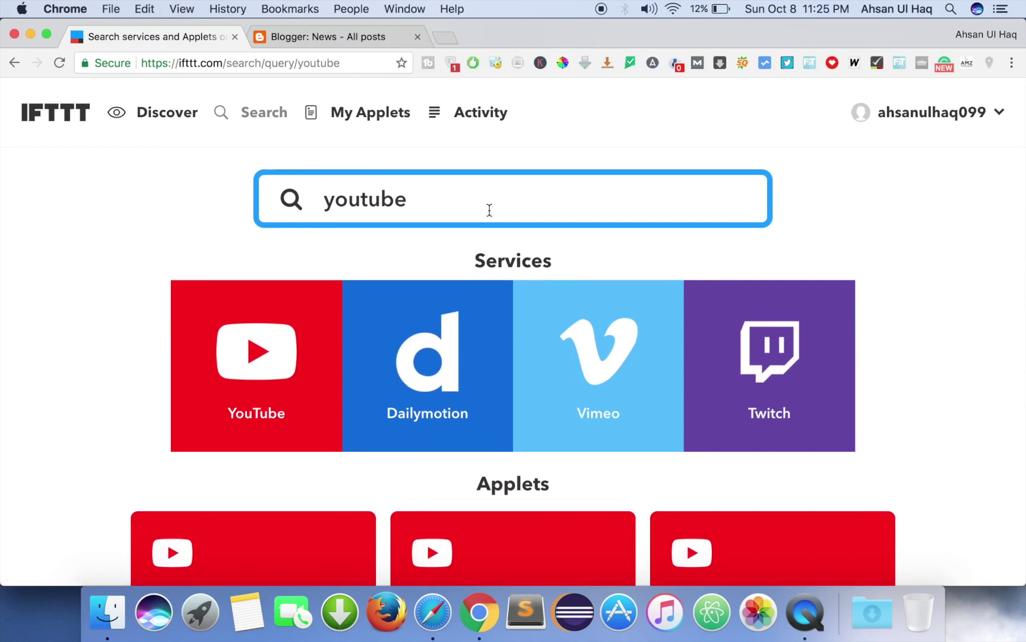
- Extend the search to "youtube to blogger" and look through the listed services and applets
{"action": "type", "text": "to blogger"}
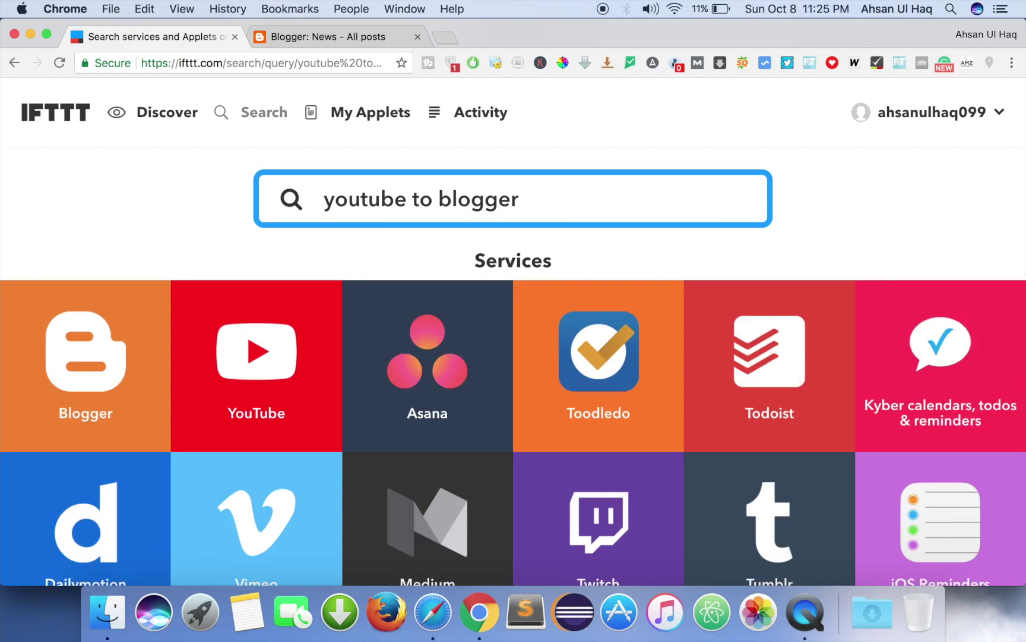
{"action": "scroll", "coordinate": [363, 255], "scroll_direction": "down", "scroll_amount": 10}
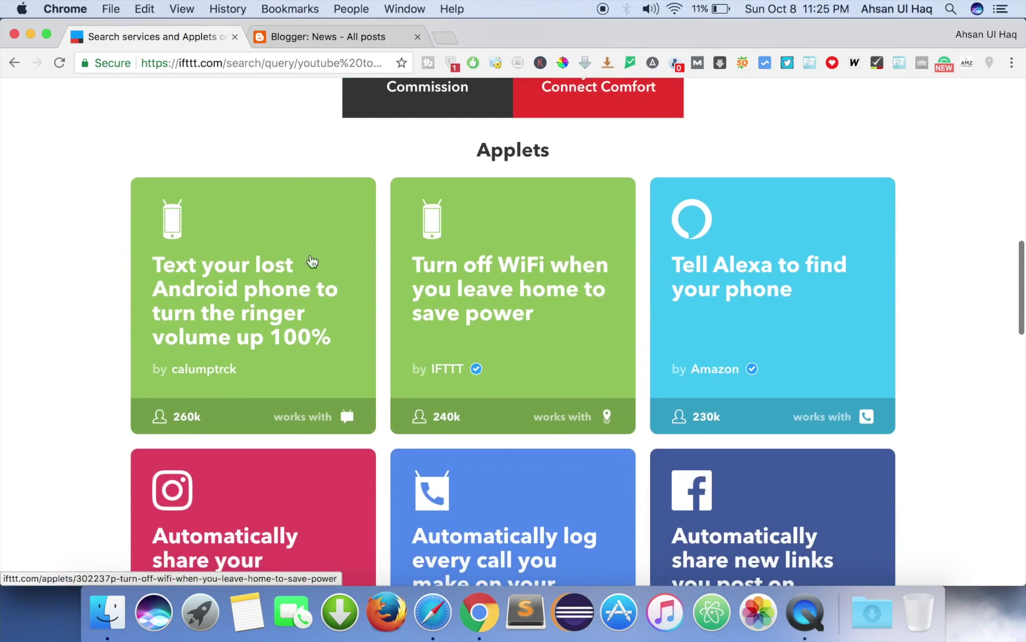
{"action": "scroll", "coordinate": [242, 271], "scroll_direction": "down", "scroll_amount": 11}
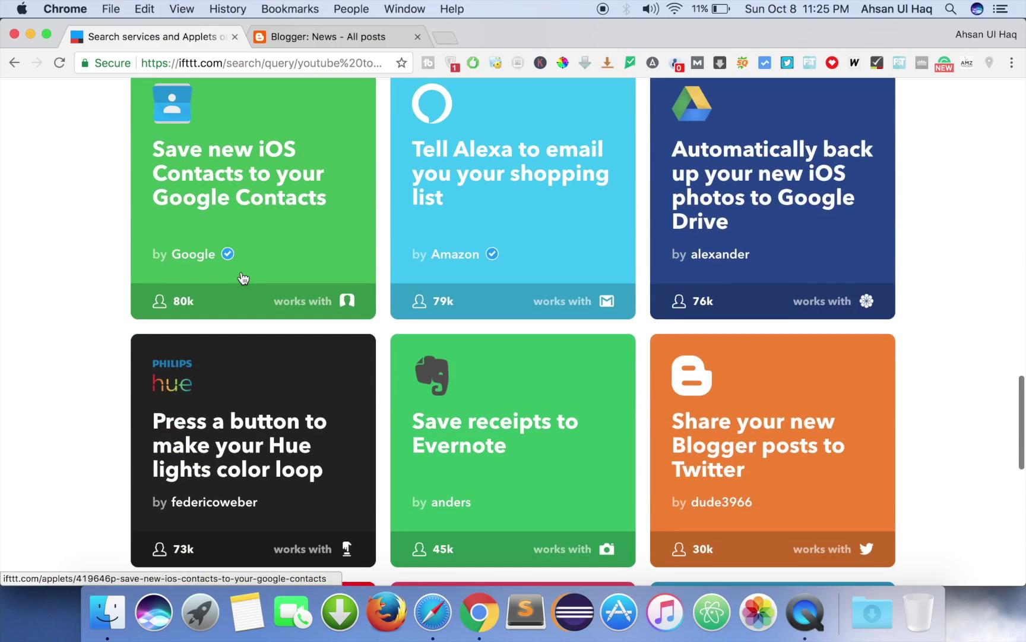
{"action": "scroll", "coordinate": [242, 278], "scroll_direction": "up", "scroll_amount": 20}
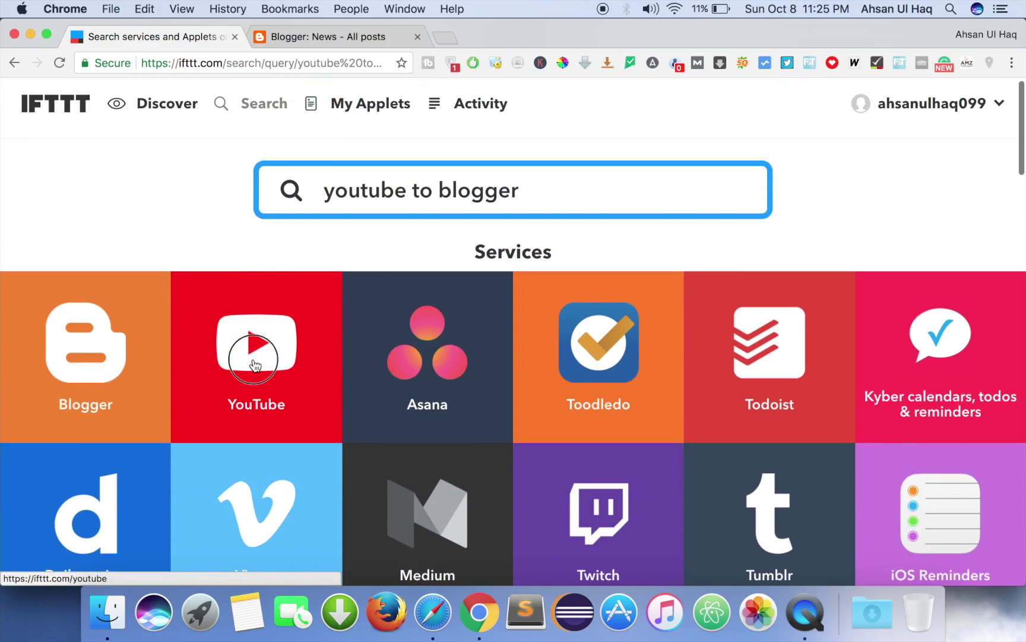
- Open the YouTube service page and connect YouTube to IFTTT using the listed Google account, granting the requested access
{"action": "left_click", "coordinate": [255, 365]}
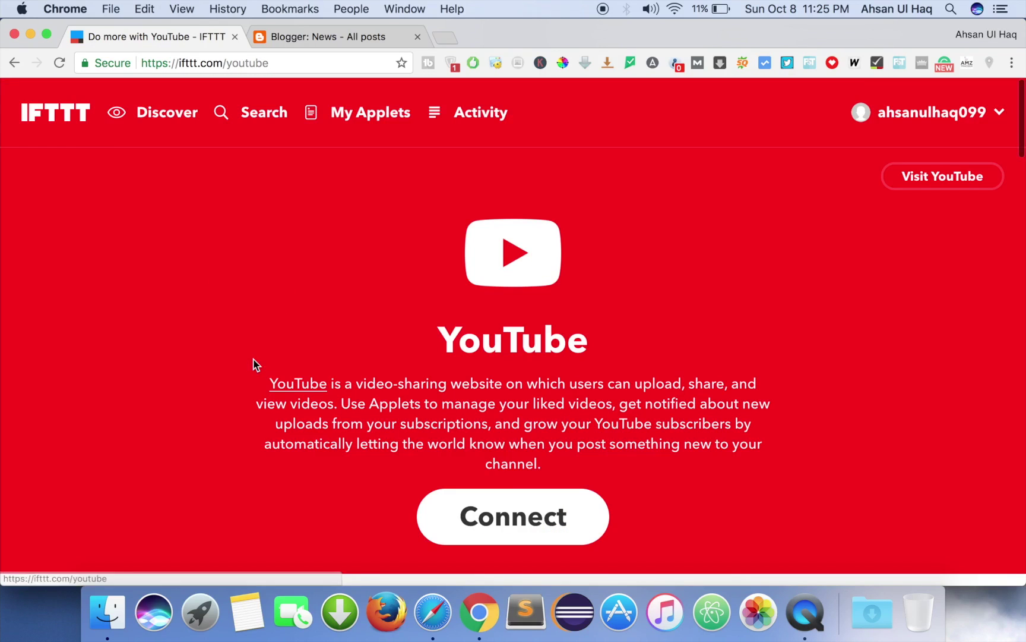
{"action": "scroll", "coordinate": [254, 362], "scroll_direction": "down", "scroll_amount": 5}
{"action": "left_click", "coordinate": [527, 398]}
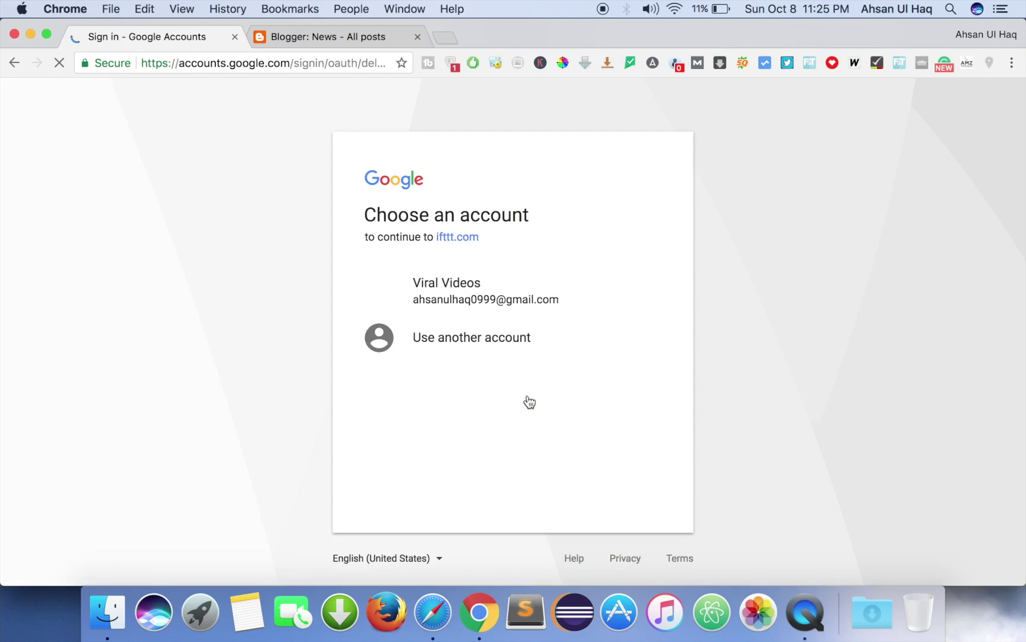
{"action": "left_click", "coordinate": [484, 305]}
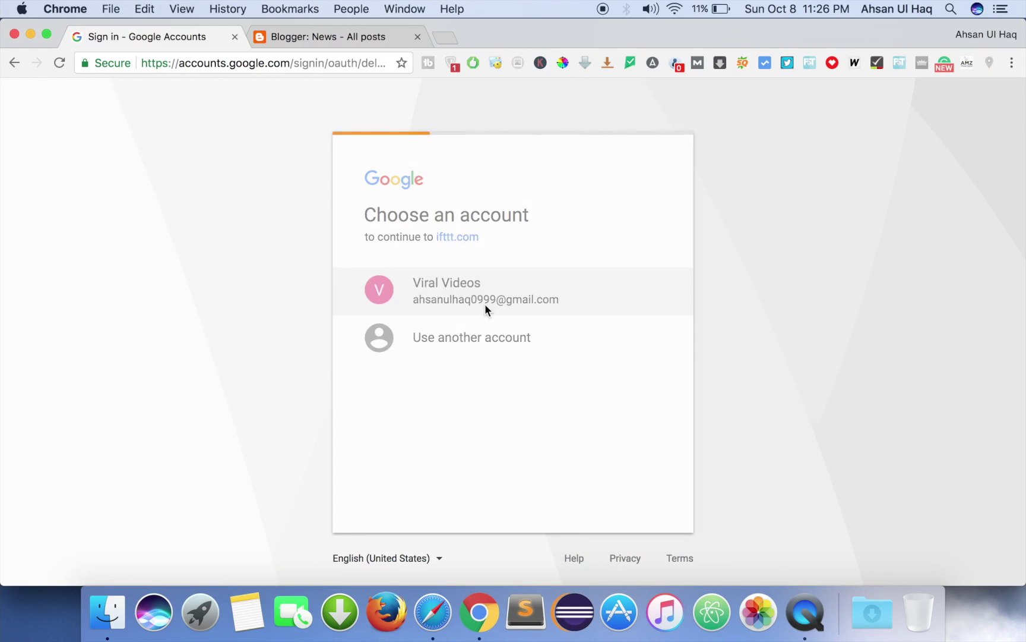
{"action": "left_click", "coordinate": [636, 469]}
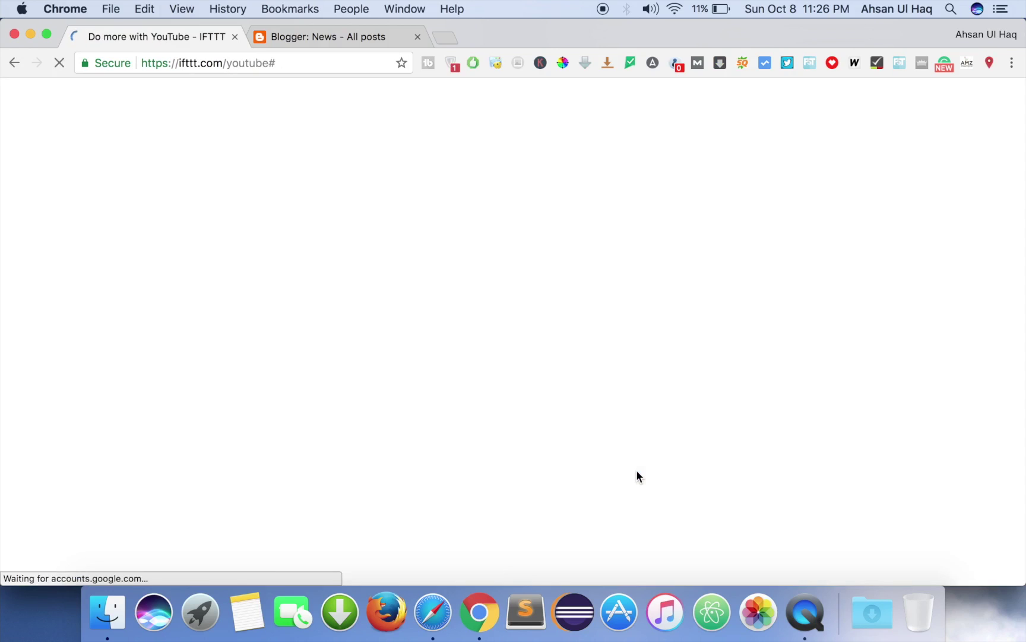
- Examine the YouTube service's applets for sharing new and liked videos to Blogger, WordPress, Facebook and other services
{"action": "scroll", "coordinate": [636, 470], "scroll_direction": "down", "scroll_amount": 5}
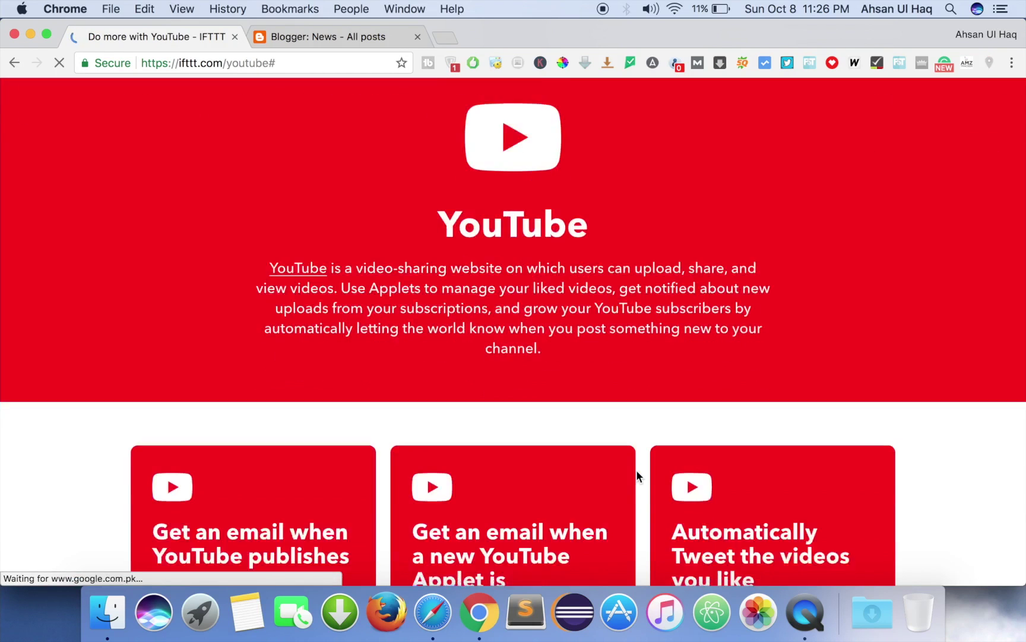
{"action": "scroll", "coordinate": [636, 476], "scroll_direction": "down", "scroll_amount": 4}
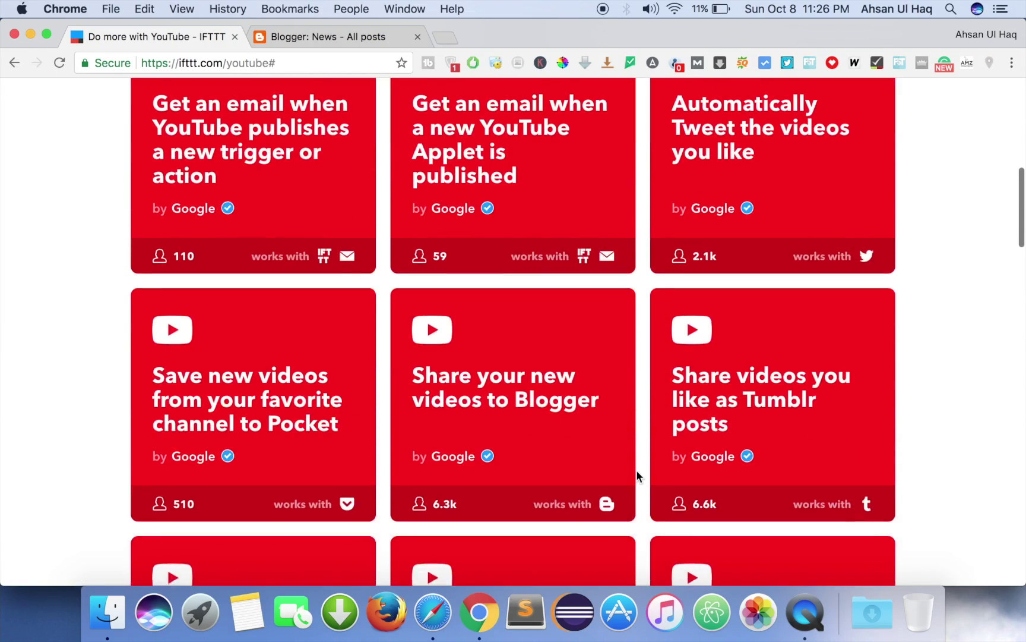
{"action": "scroll", "coordinate": [386, 437], "scroll_direction": "down", "scroll_amount": 3}
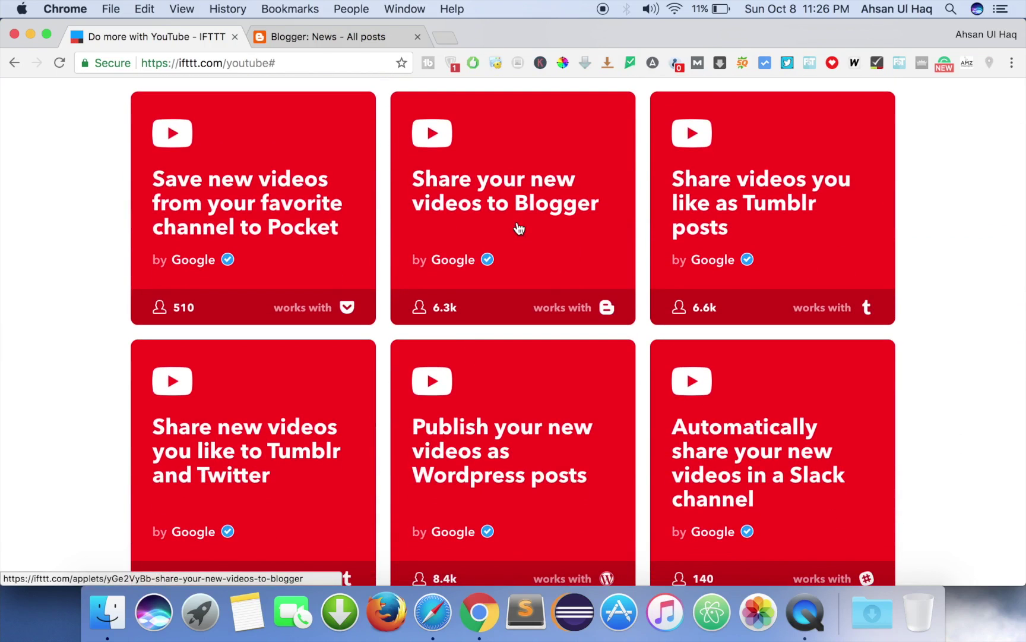
{"action": "scroll", "coordinate": [519, 229], "scroll_direction": "up", "scroll_amount": 4}
{"action": "scroll", "coordinate": [519, 224], "scroll_direction": "down", "scroll_amount": 5}
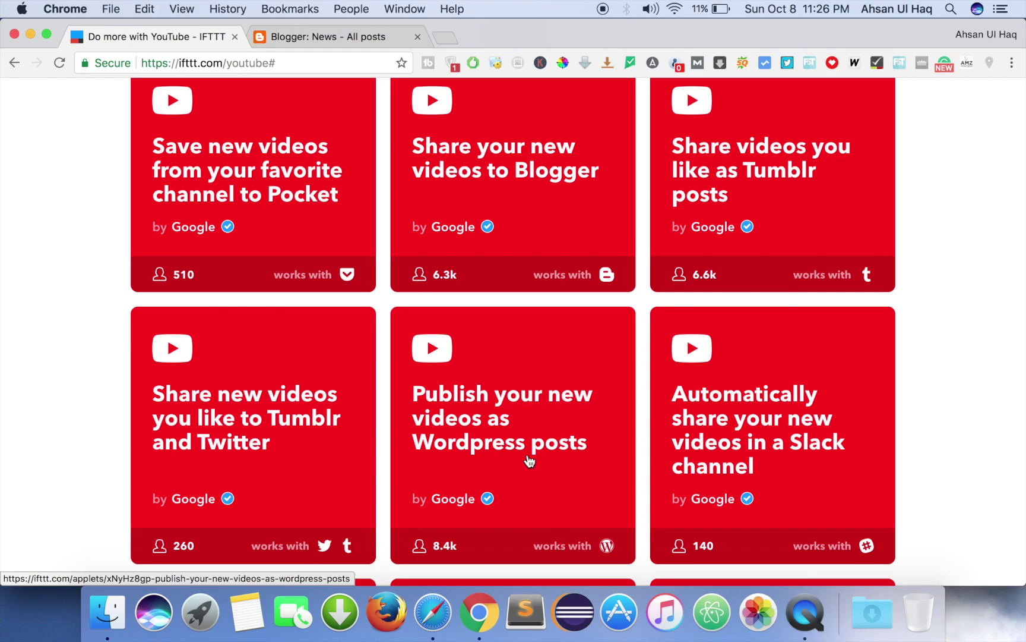
{"action": "scroll", "coordinate": [529, 461], "scroll_direction": "down", "scroll_amount": 6}
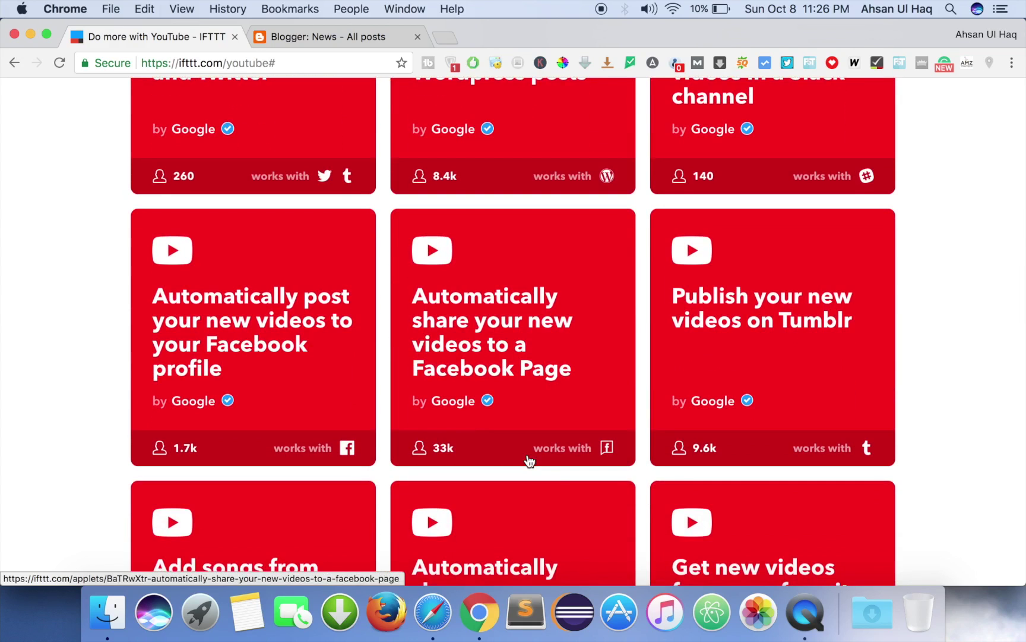
{"action": "scroll", "coordinate": [529, 460], "scroll_direction": "down", "scroll_amount": 3}
{"action": "scroll", "coordinate": [529, 461], "scroll_direction": "down", "scroll_amount": 4}
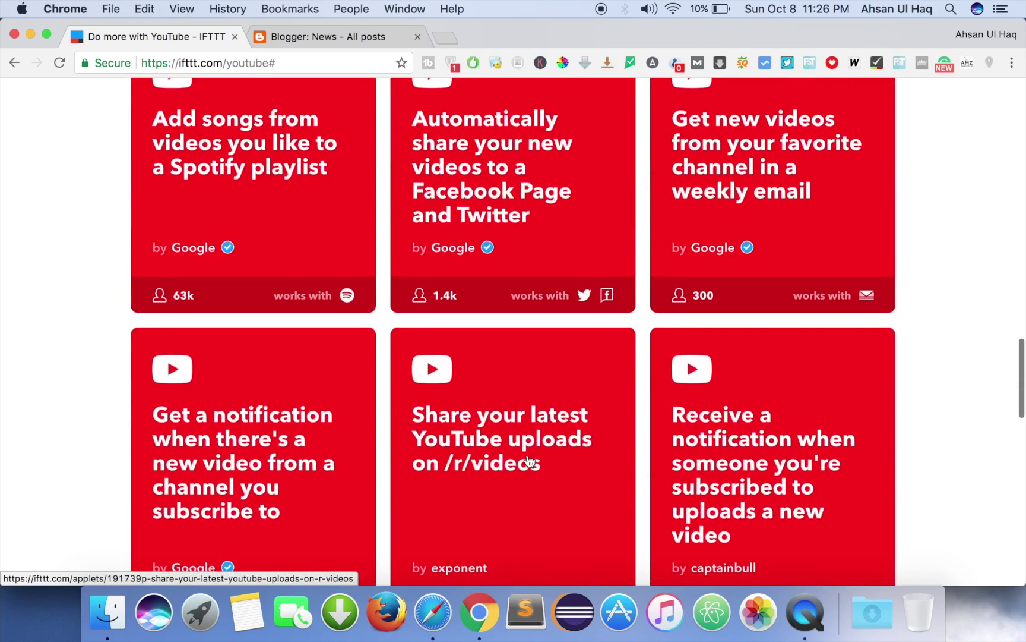
{"action": "scroll", "coordinate": [528, 460], "scroll_direction": "down", "scroll_amount": 7}
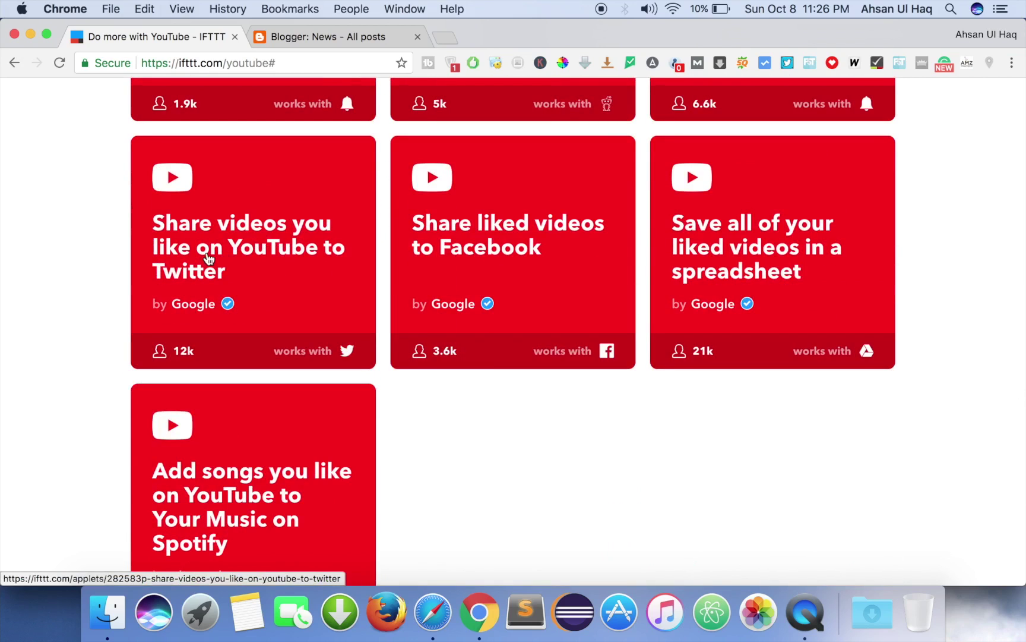
{"action": "scroll", "coordinate": [313, 270], "scroll_direction": "down", "scroll_amount": 5}
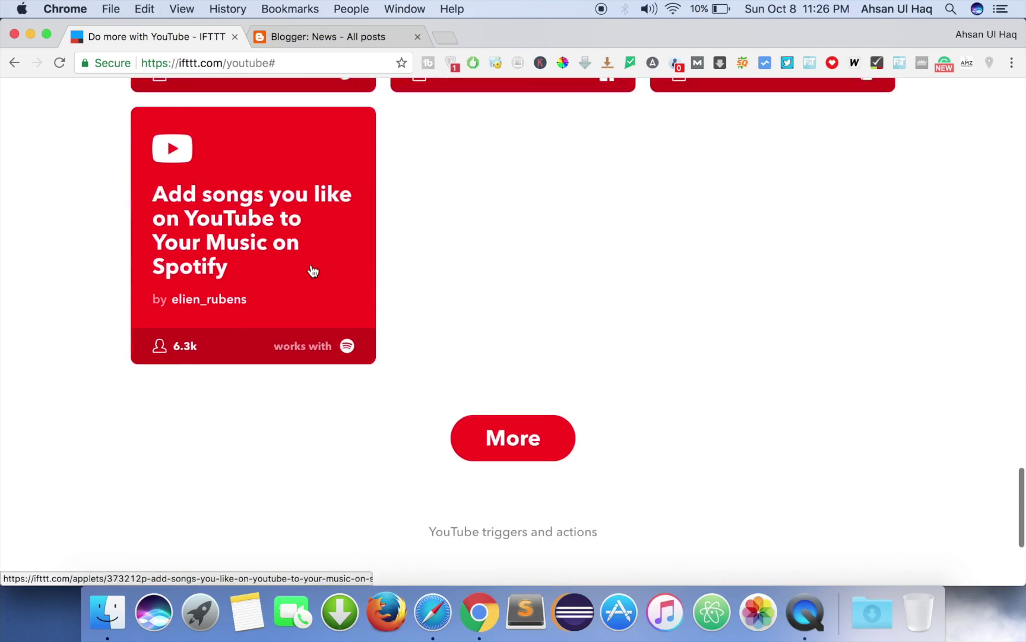
- Load more YouTube applets and look through the extended list down to its end
{"action": "left_click", "coordinate": [518, 403]}
{"action": "scroll", "coordinate": [516, 413], "scroll_direction": "up", "scroll_amount": 3}
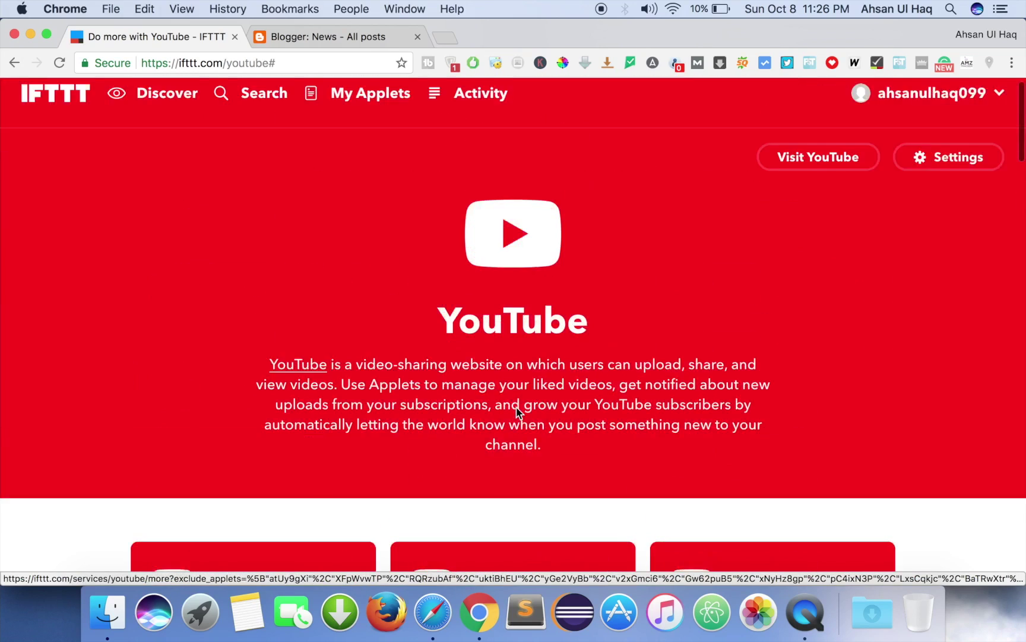
{"action": "scroll", "coordinate": [517, 413], "scroll_direction": "down", "scroll_amount": 7}
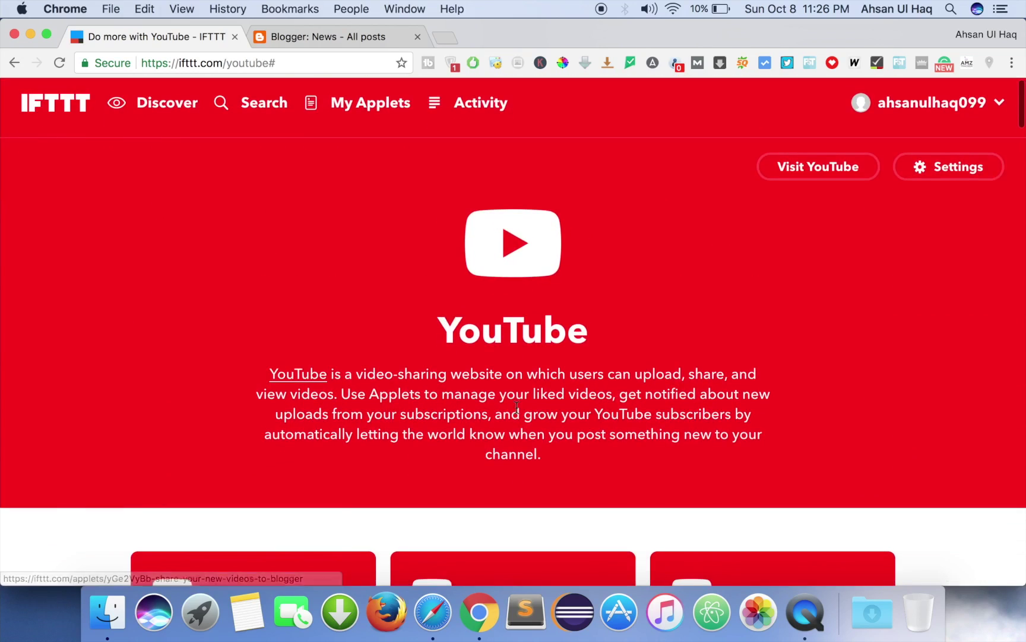
{"action": "scroll", "coordinate": [300, 138], "scroll_direction": "down", "scroll_amount": 15}
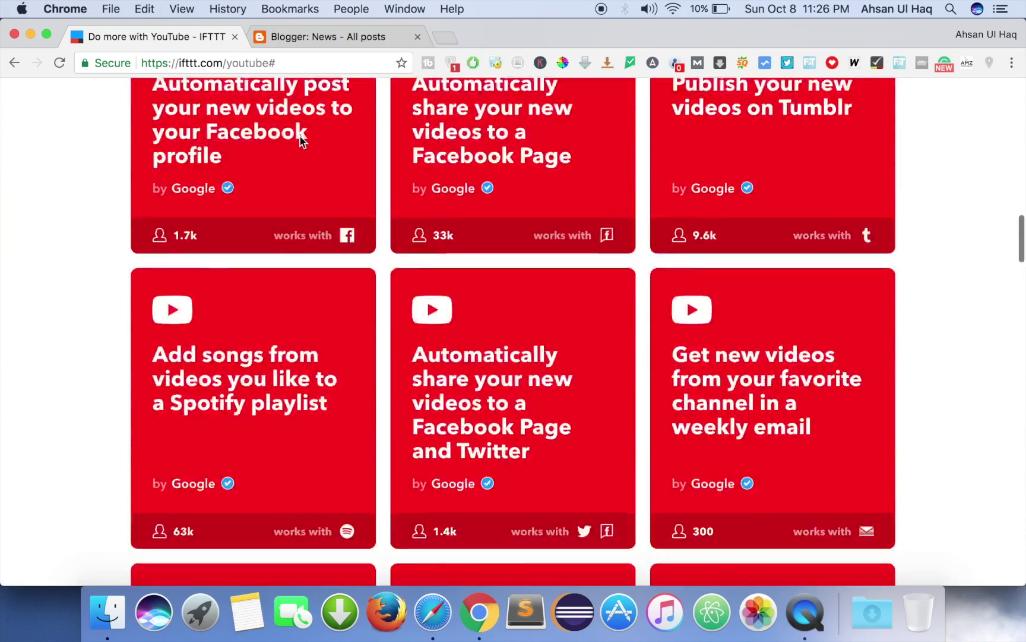
{"action": "scroll", "coordinate": [302, 142], "scroll_direction": "down", "scroll_amount": 12}
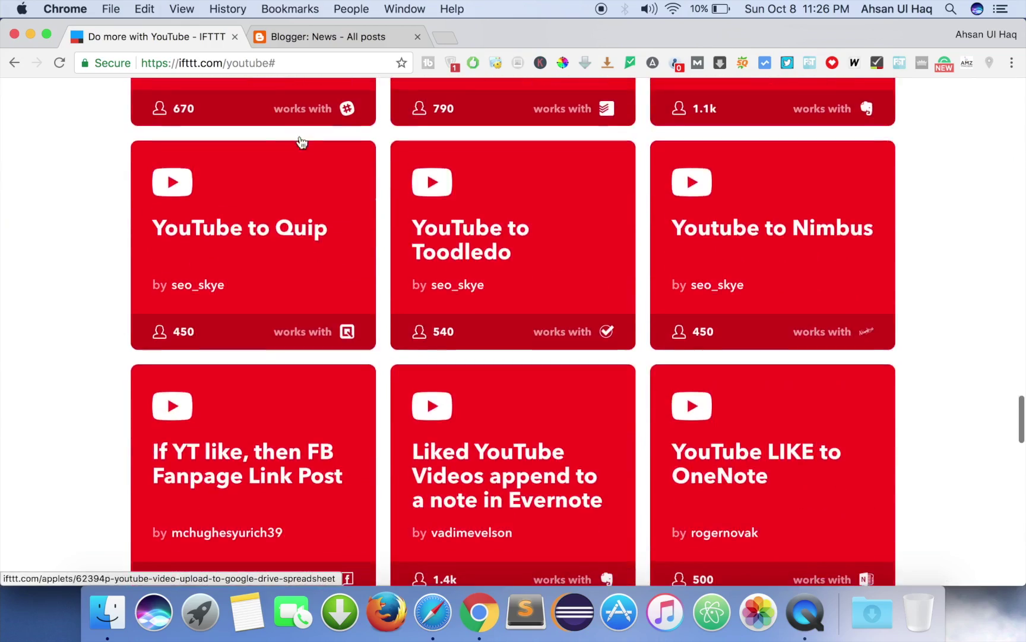
{"action": "scroll", "coordinate": [300, 140], "scroll_direction": "down", "scroll_amount": 5}
{"action": "scroll", "coordinate": [300, 135], "scroll_direction": "down", "scroll_amount": 15}
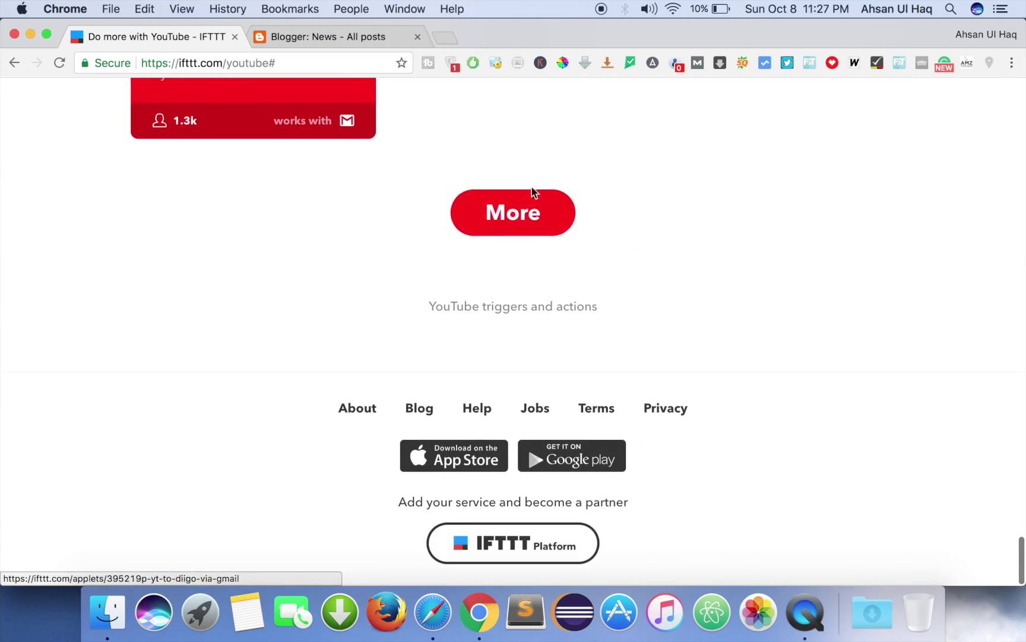
- Load further batches of YouTube applets, skim them, and return to the first applets on the page
{"action": "left_click", "coordinate": [532, 212]}
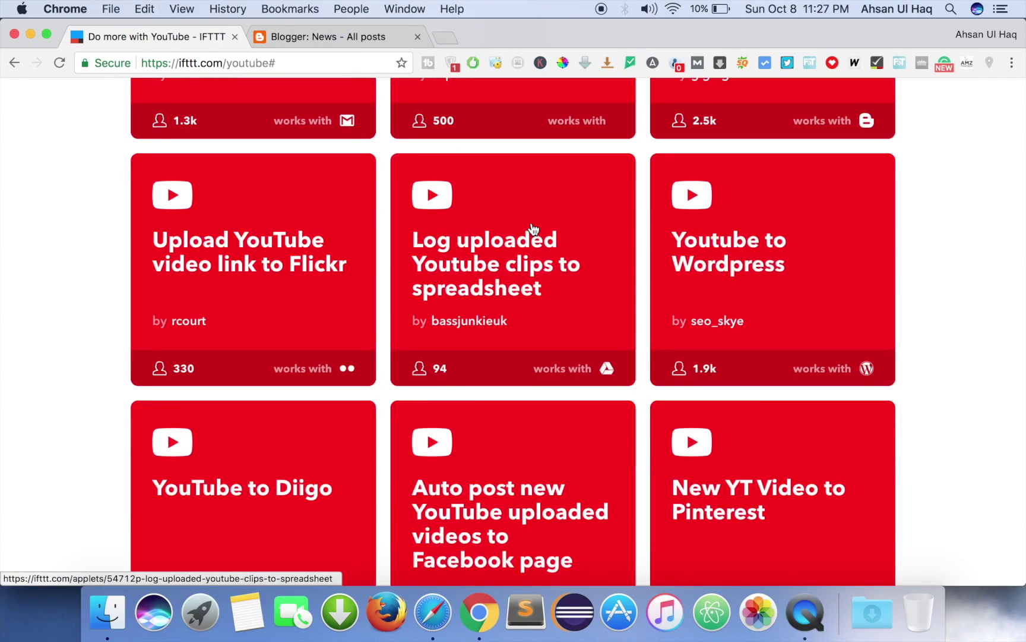
{"action": "scroll", "coordinate": [533, 229], "scroll_direction": "down", "scroll_amount": 5}
{"action": "scroll", "coordinate": [532, 229], "scroll_direction": "down", "scroll_amount": 10}
{"action": "left_click", "coordinate": [532, 225]}
{"action": "scroll", "coordinate": [531, 228], "scroll_direction": "up", "scroll_amount": 20}
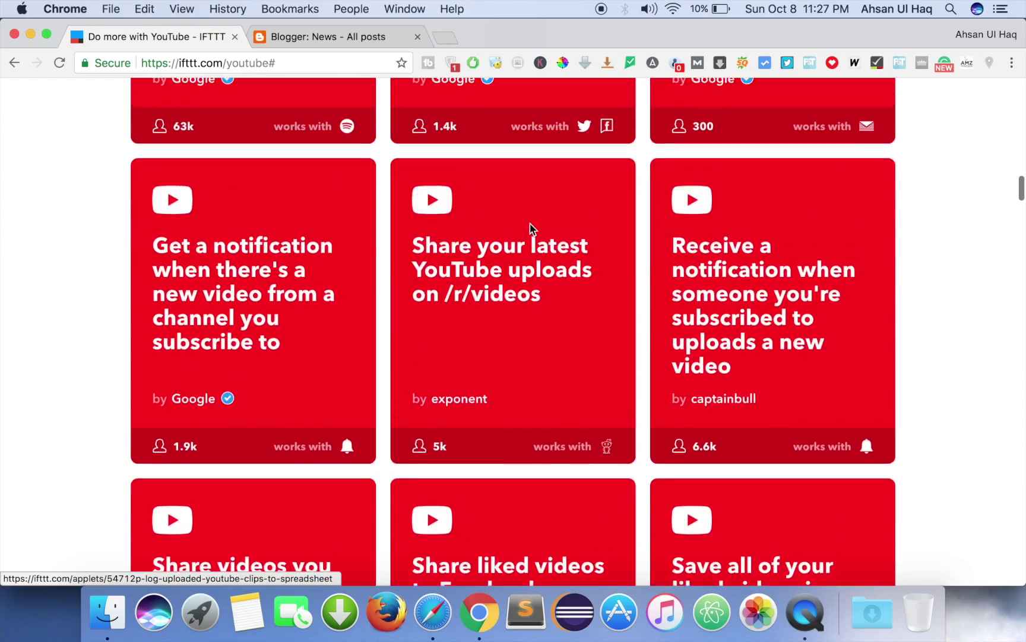
{"action": "scroll", "coordinate": [530, 226], "scroll_direction": "down", "scroll_amount": 8}
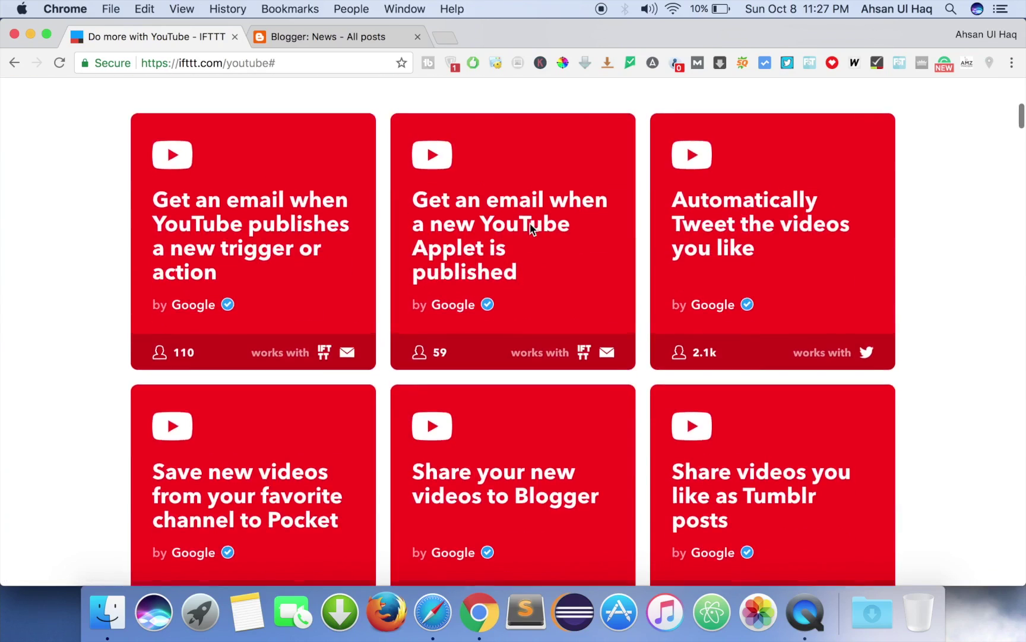
- Search the YouTube applets page for "blogger" and open the applet that creates a Blogger post from a new liked video
{"action": "key", "text": "super+f"}
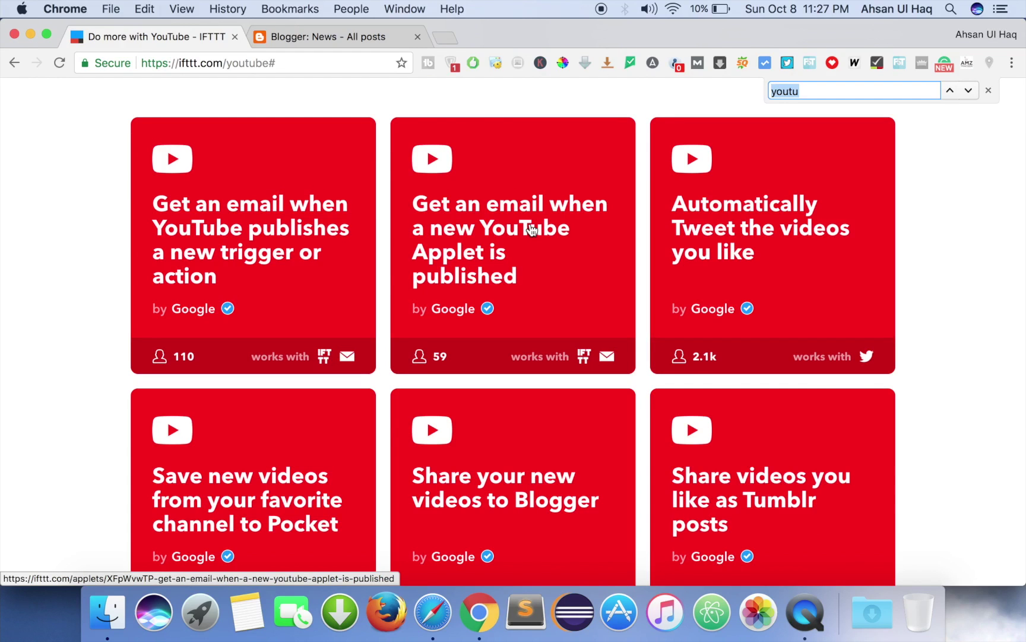
{"action": "type", "text": "blogger"}
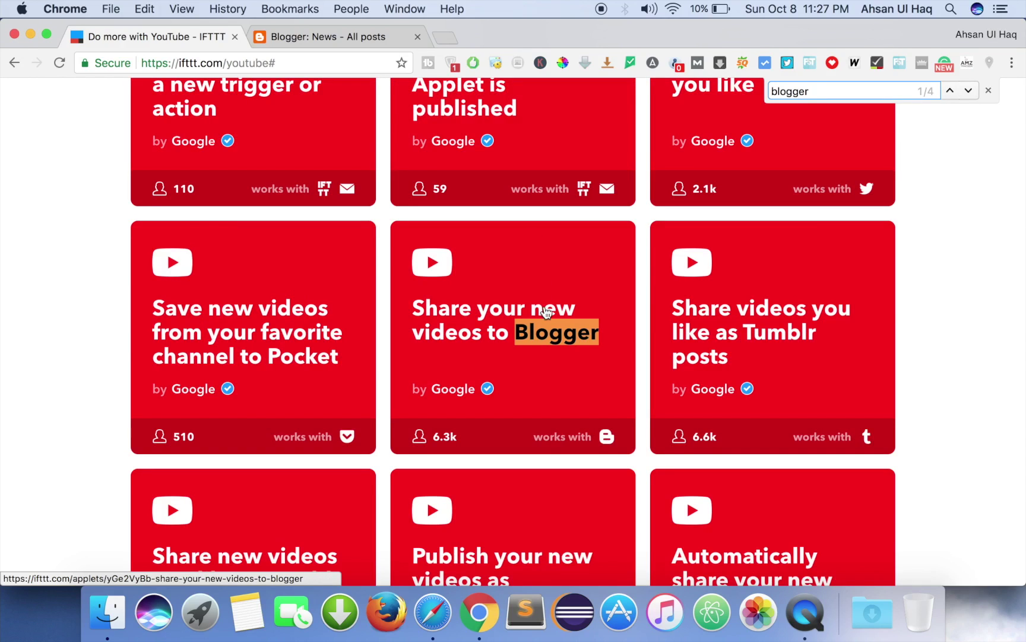
{"action": "key", "text": "Return"}
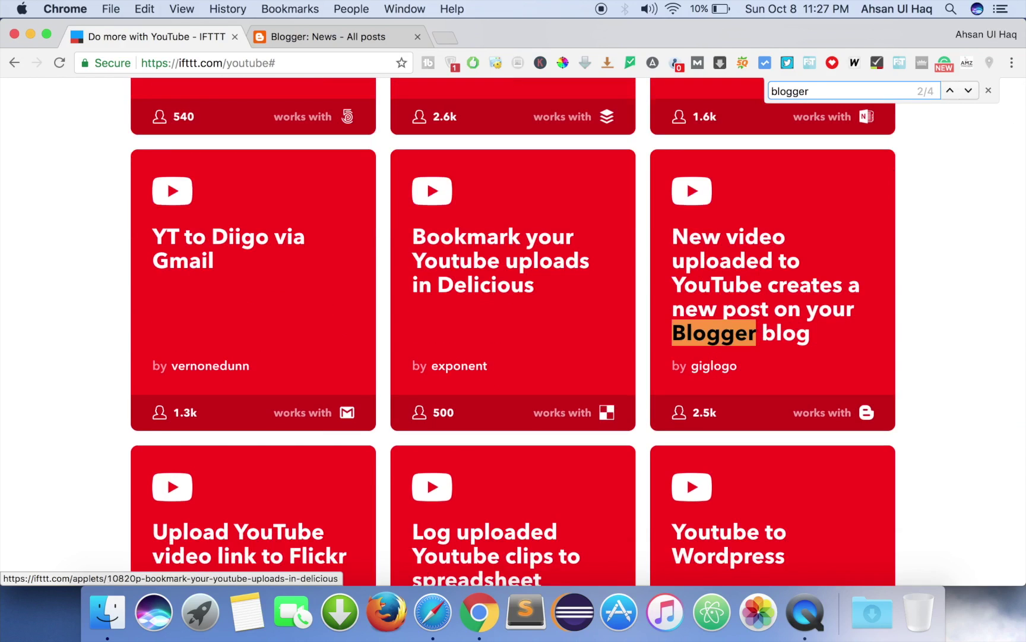
{"action": "key", "text": "Return"}
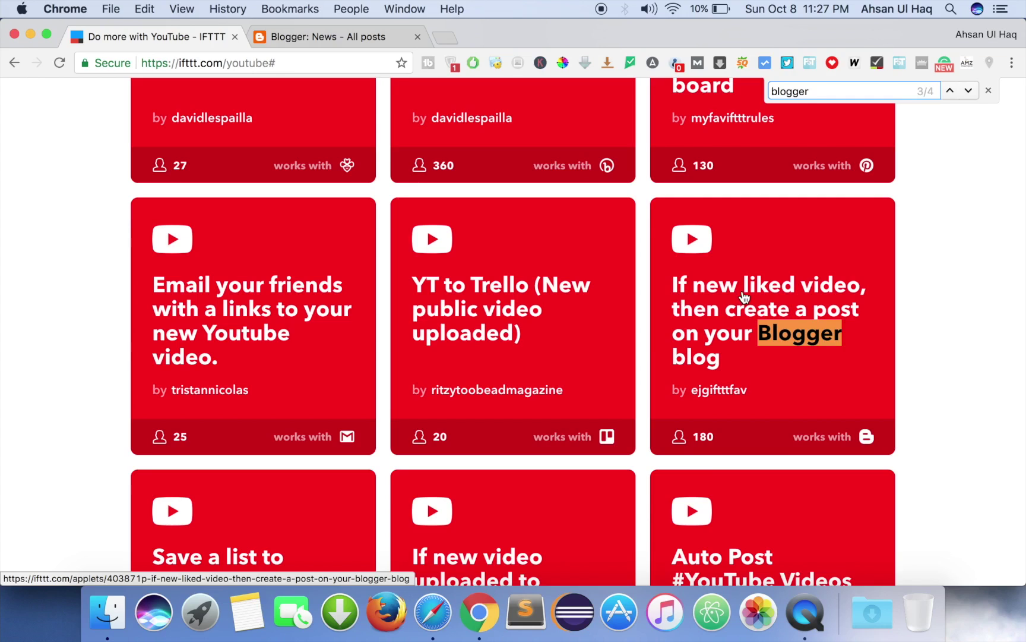
{"action": "left_click", "coordinate": [745, 334]}
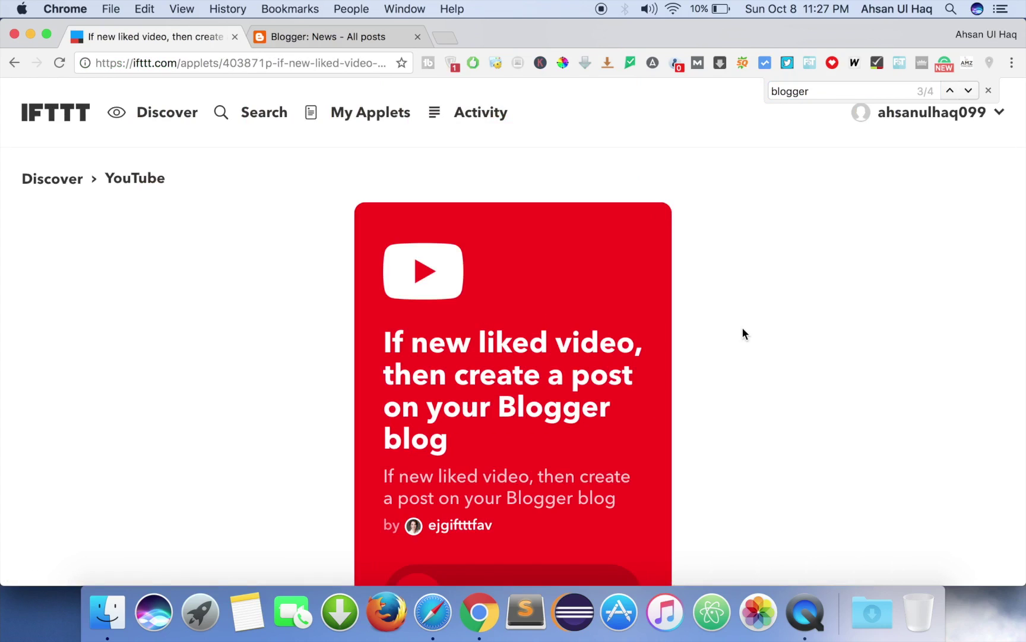
- Turn on the liked-video applet and look over its notification and Blogger post settings
{"action": "scroll", "coordinate": [745, 334], "scroll_direction": "down", "scroll_amount": 5}
{"action": "left_click", "coordinate": [441, 284]}
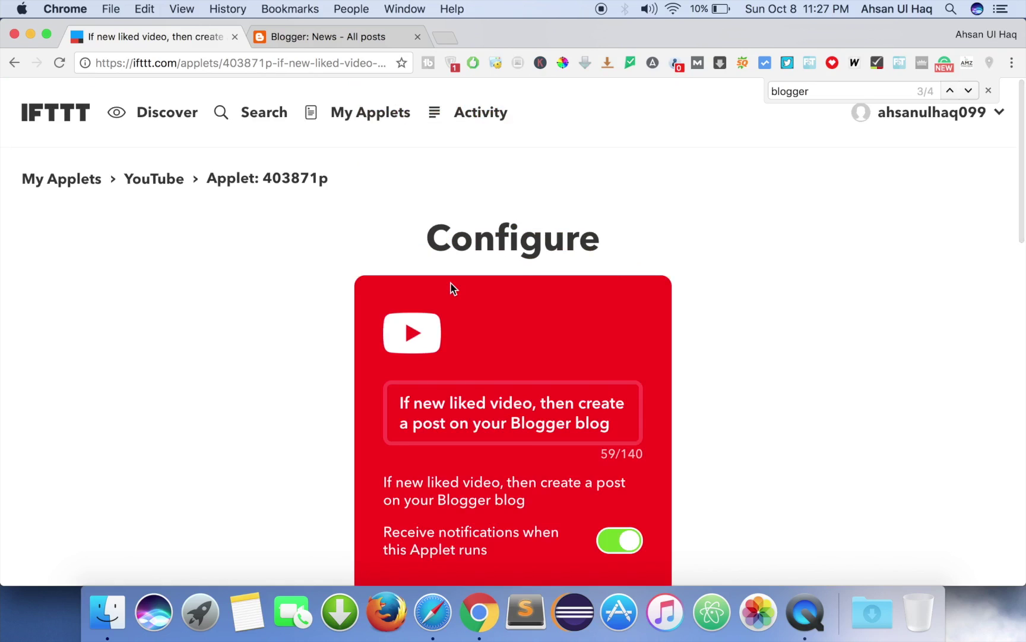
{"action": "scroll", "coordinate": [453, 289], "scroll_direction": "down", "scroll_amount": 5}
{"action": "scroll", "coordinate": [453, 289], "scroll_direction": "down", "scroll_amount": 4}
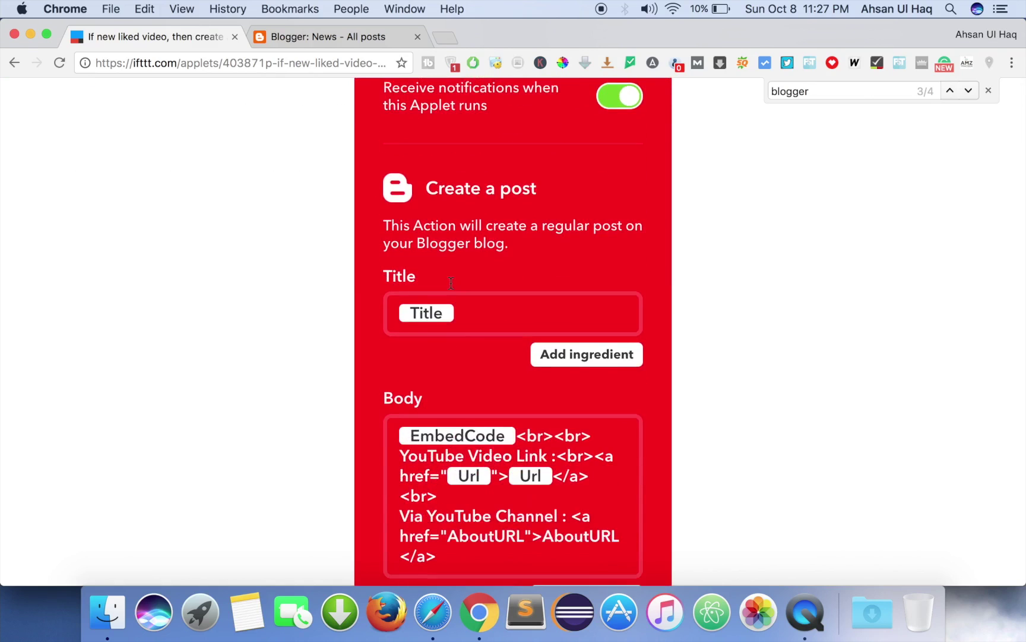
{"action": "scroll", "coordinate": [451, 283], "scroll_direction": "up", "scroll_amount": 2}
{"action": "scroll", "coordinate": [451, 282], "scroll_direction": "up", "scroll_amount": 3}
{"action": "scroll", "coordinate": [487, 309], "scroll_direction": "down", "scroll_amount": 4}
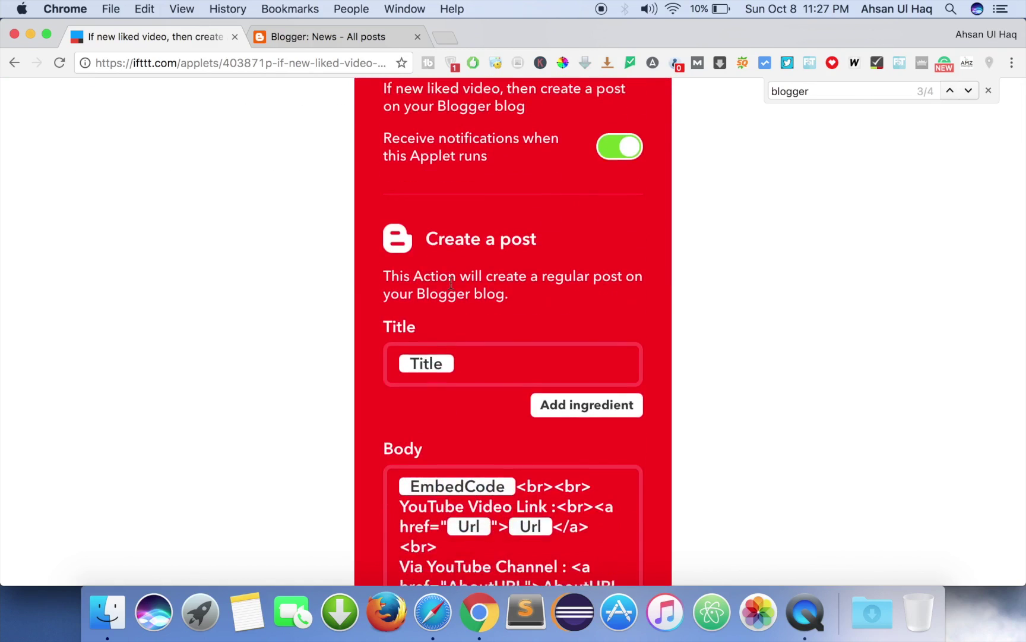
{"action": "scroll", "coordinate": [535, 351], "scroll_direction": "down", "scroll_amount": 4}
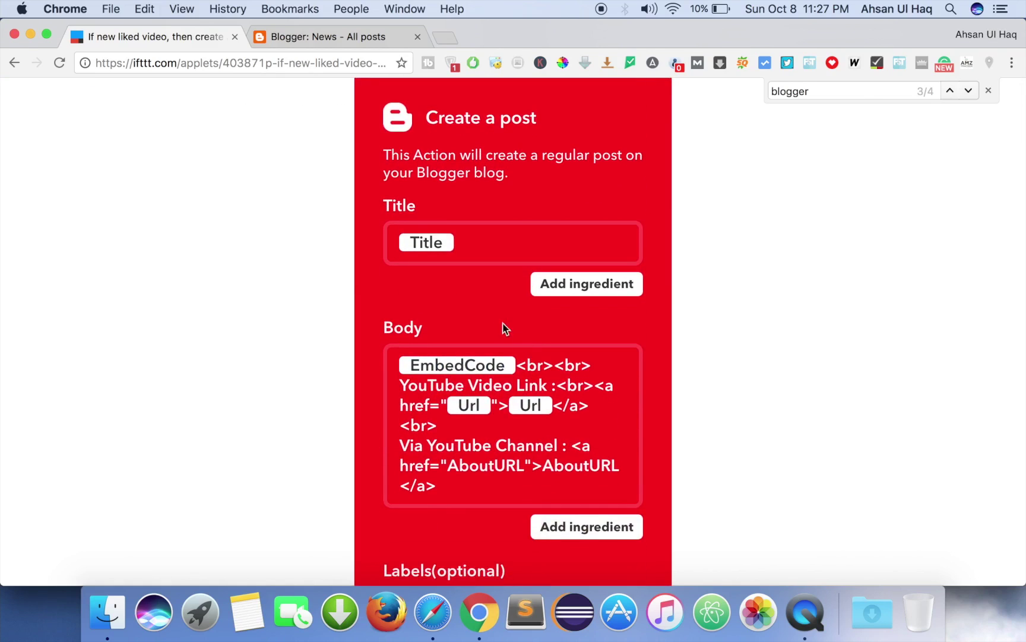
- Examine the post's Title field and the Body template's EmbedCode, line breaks and YouTube video link parts
{"action": "left_click", "coordinate": [495, 242]}
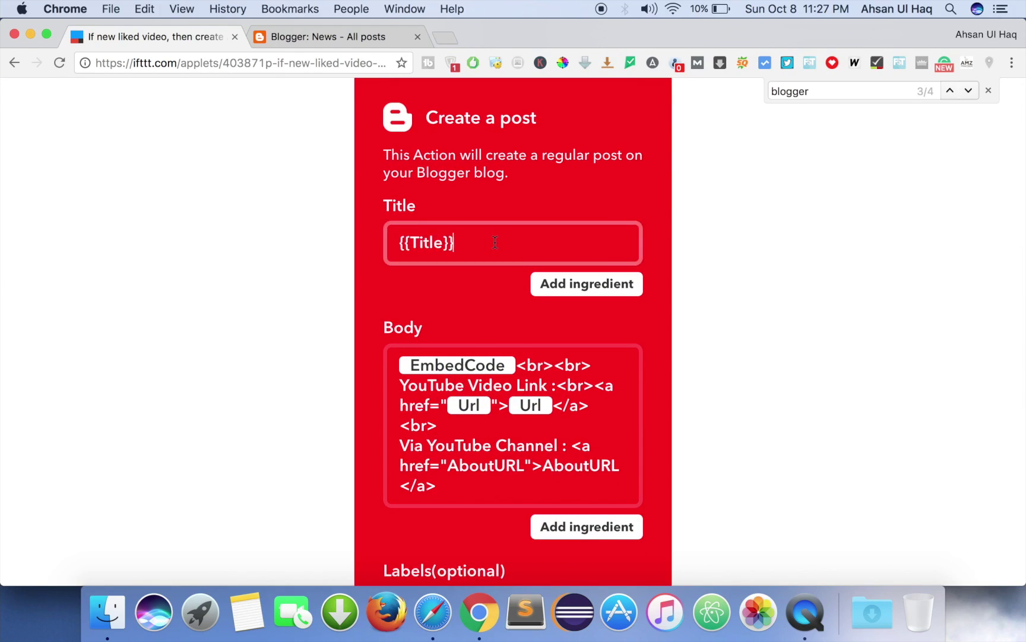
{"action": "left_click", "coordinate": [689, 262]}
{"action": "scroll", "coordinate": [474, 247], "scroll_direction": "down", "scroll_amount": 4}
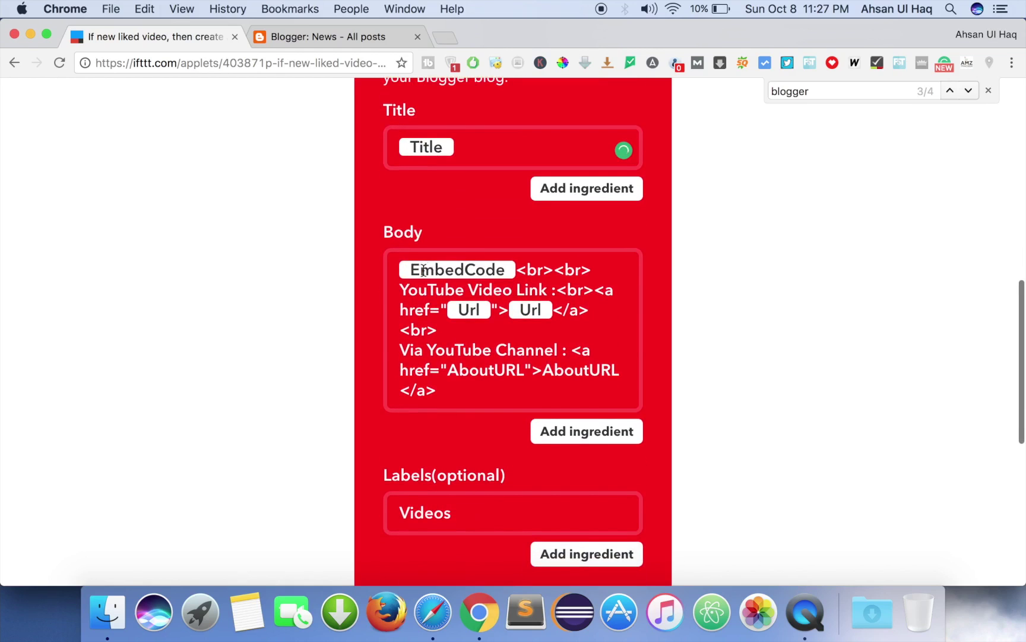
{"action": "left_click_drag", "start_coordinate": [403, 269], "coordinate": [513, 271]}
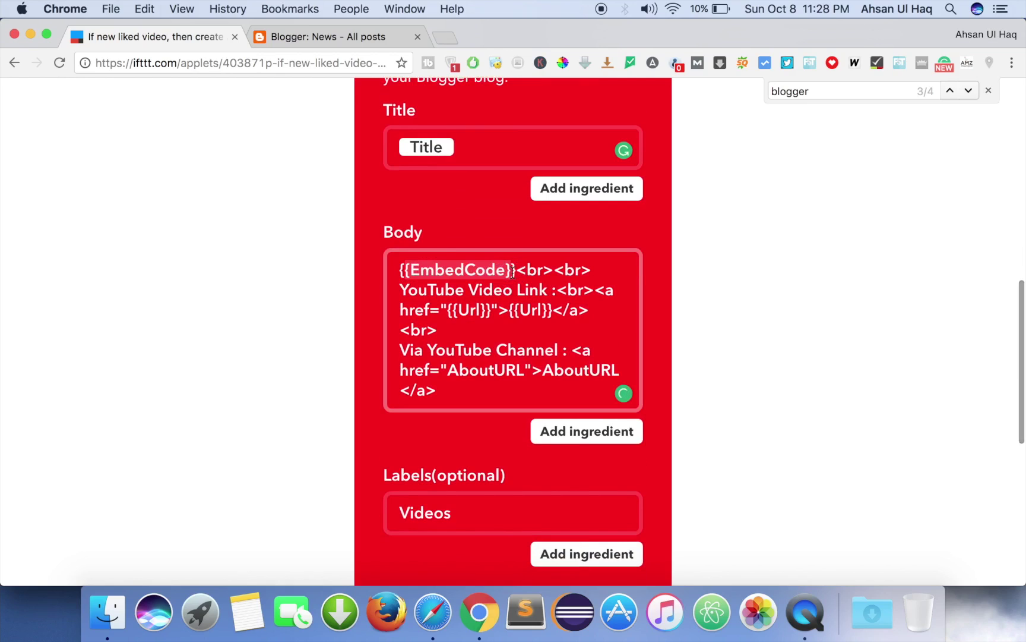
{"action": "left_click", "coordinate": [597, 274]}
{"action": "left_click_drag", "start_coordinate": [518, 271], "coordinate": [596, 267]}
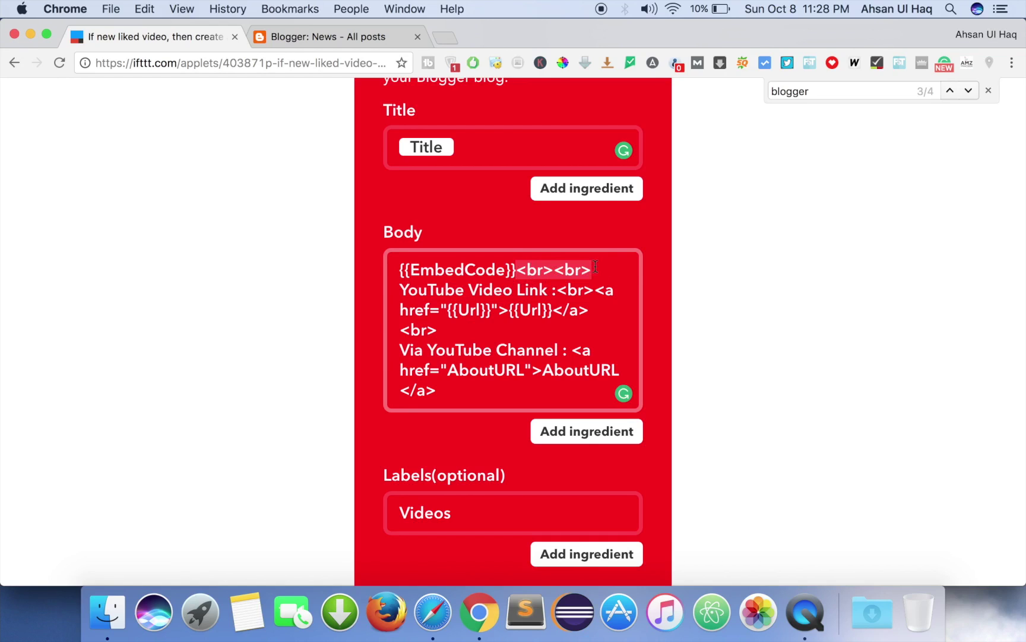
{"action": "left_click", "coordinate": [517, 290]}
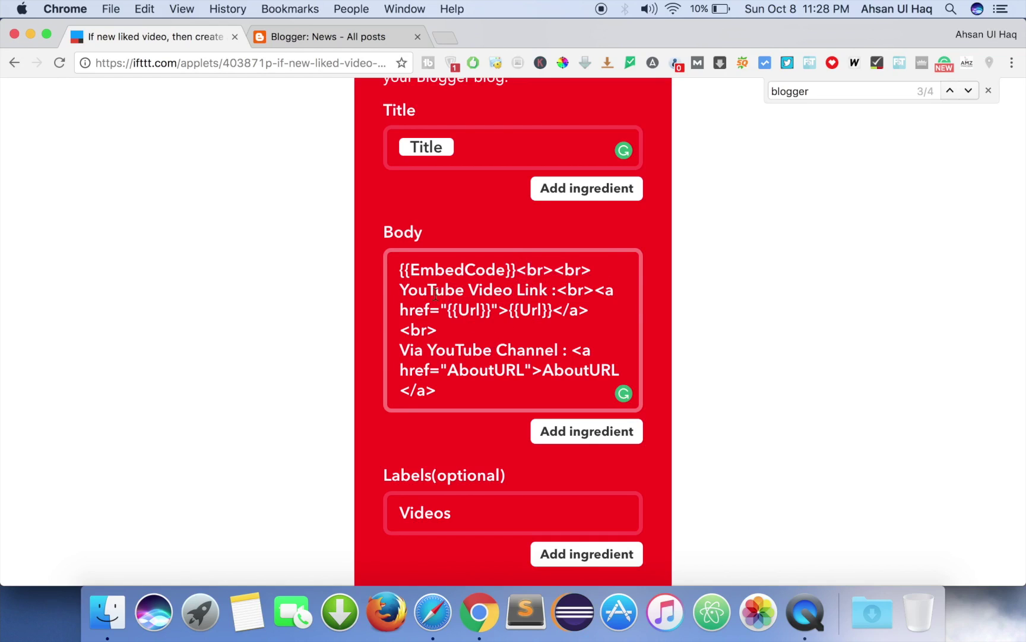
{"action": "left_click_drag", "start_coordinate": [401, 290], "coordinate": [564, 308]}
{"action": "left_click", "coordinate": [566, 308]}
{"action": "left_click", "coordinate": [459, 325]}
- Replace the "Via YouTube Channel" link text in the post body with the Description ingredient, preceded by a blank line
{"action": "left_click_drag", "start_coordinate": [404, 348], "coordinate": [470, 393]}
{"action": "key", "text": "BackSpace"}
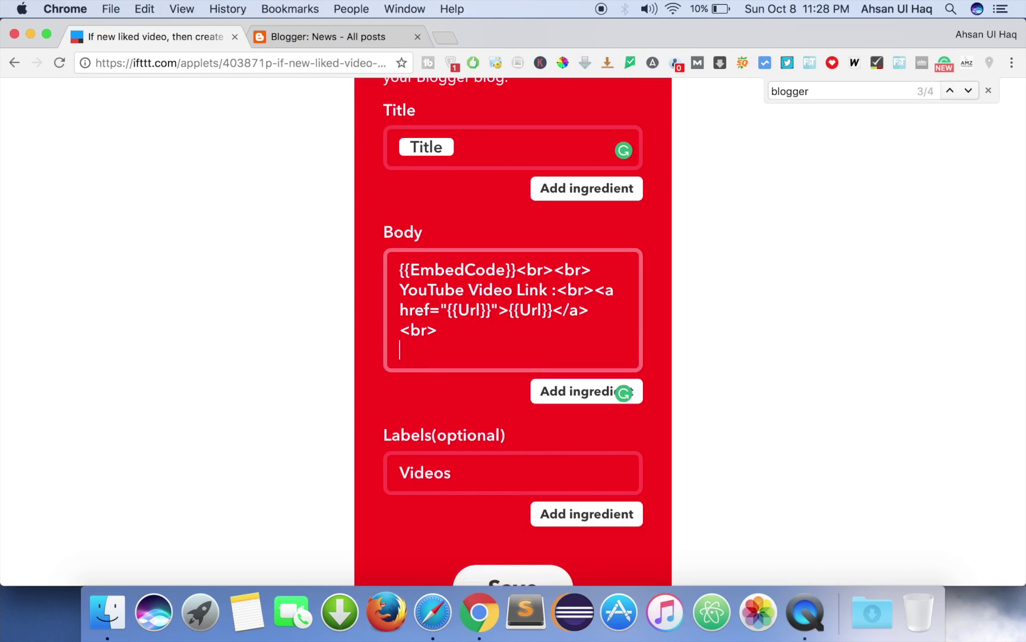
{"action": "key", "text": "Return"}
{"action": "left_click", "coordinate": [591, 421]}
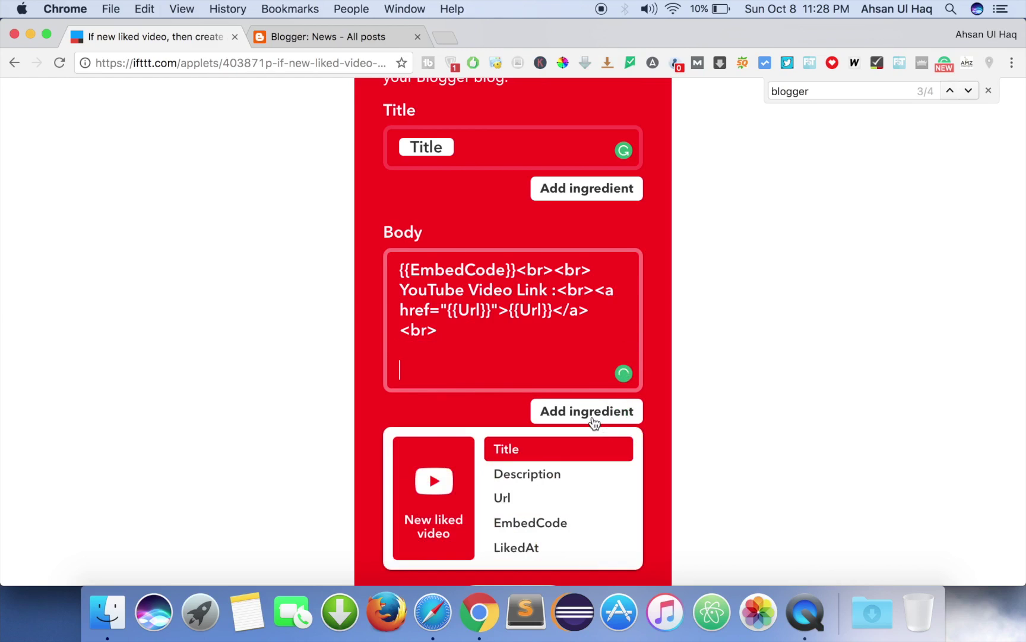
{"action": "left_click", "coordinate": [555, 482]}
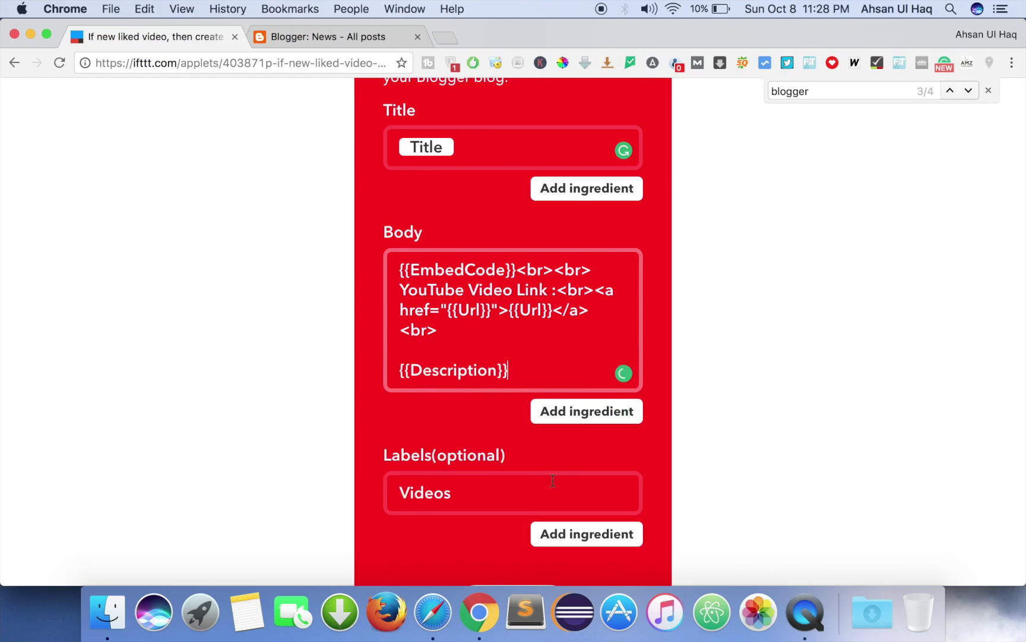
- Replace the "Videos" label with the Title ingredient and save the applet configuration
{"action": "scroll", "coordinate": [482, 387], "scroll_direction": "down", "scroll_amount": 4}
{"action": "double_click", "coordinate": [481, 387]}
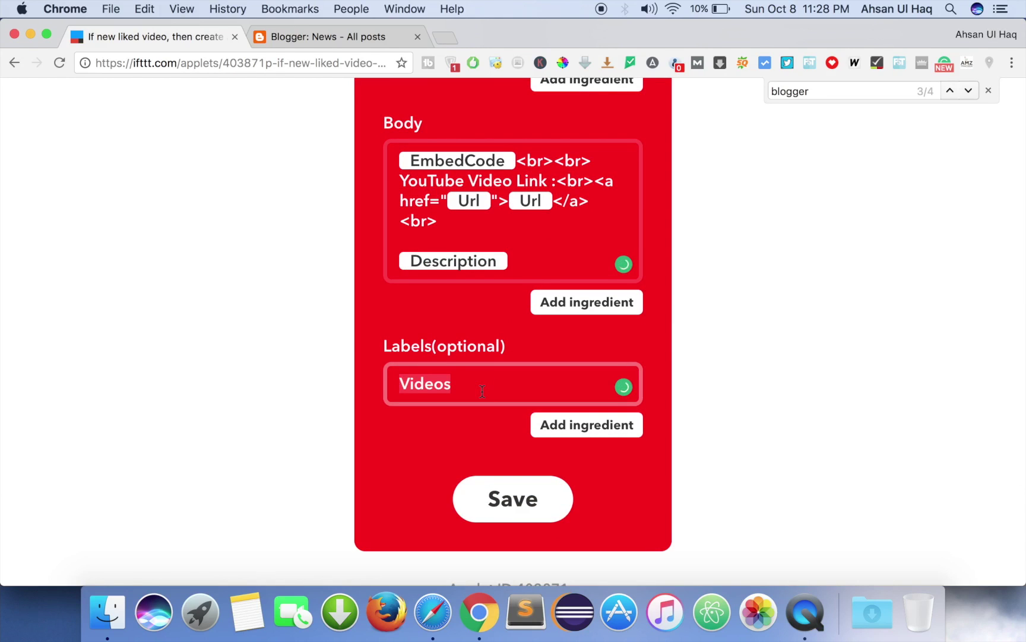
{"action": "key", "text": "BackSpace"}
{"action": "scroll", "coordinate": [513, 297], "scroll_direction": "up", "scroll_amount": 2}
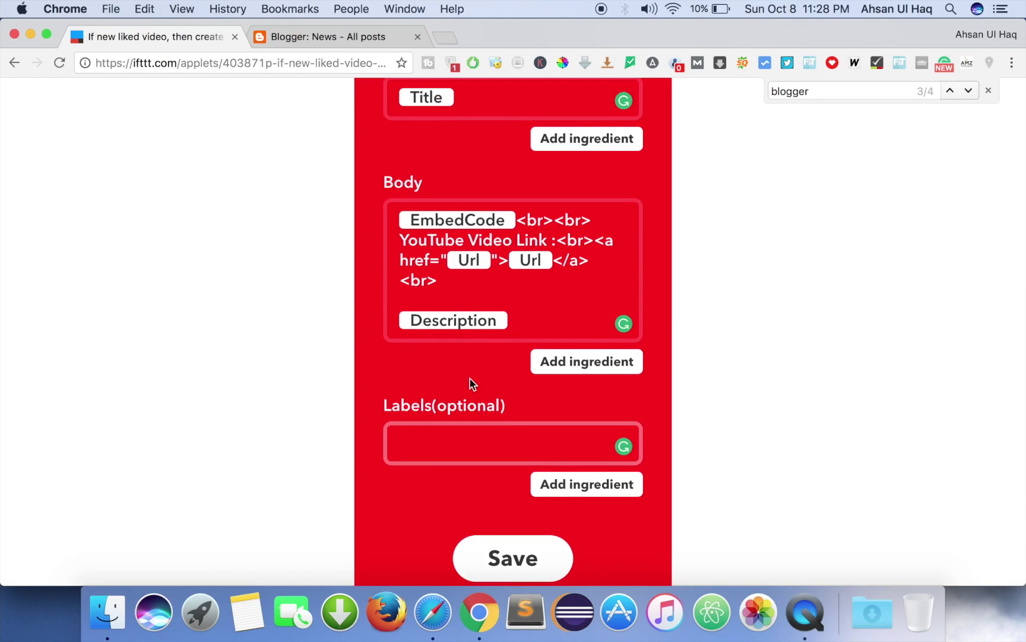
{"action": "scroll", "coordinate": [470, 383], "scroll_direction": "up", "scroll_amount": 1}
{"action": "left_click", "coordinate": [563, 517]}
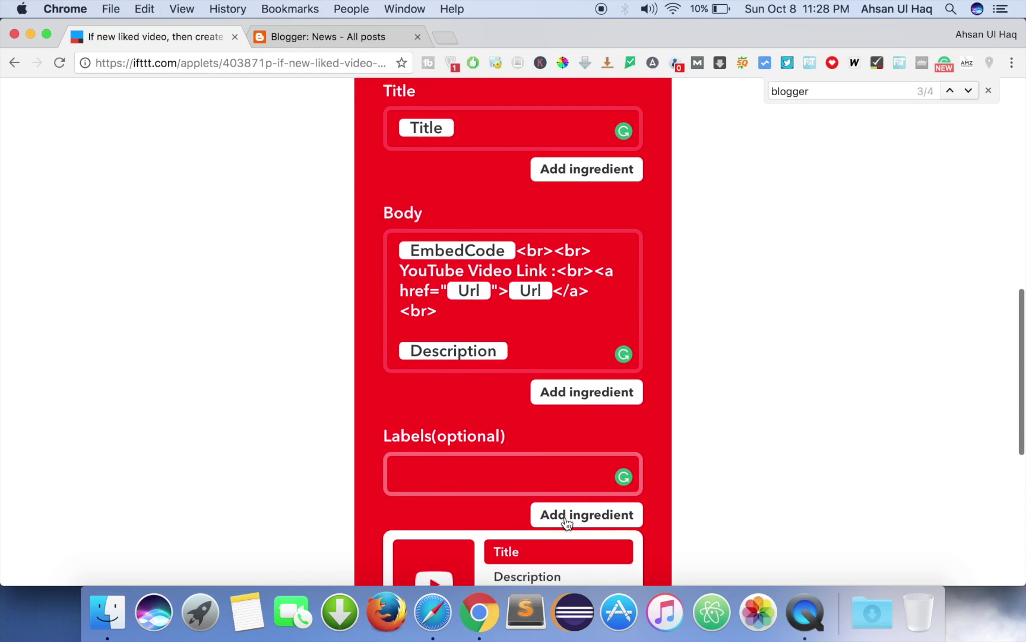
{"action": "scroll", "coordinate": [566, 522], "scroll_direction": "down", "scroll_amount": 3}
{"action": "left_click", "coordinate": [536, 469]}
{"action": "scroll", "coordinate": [537, 461], "scroll_direction": "down", "scroll_amount": 2}
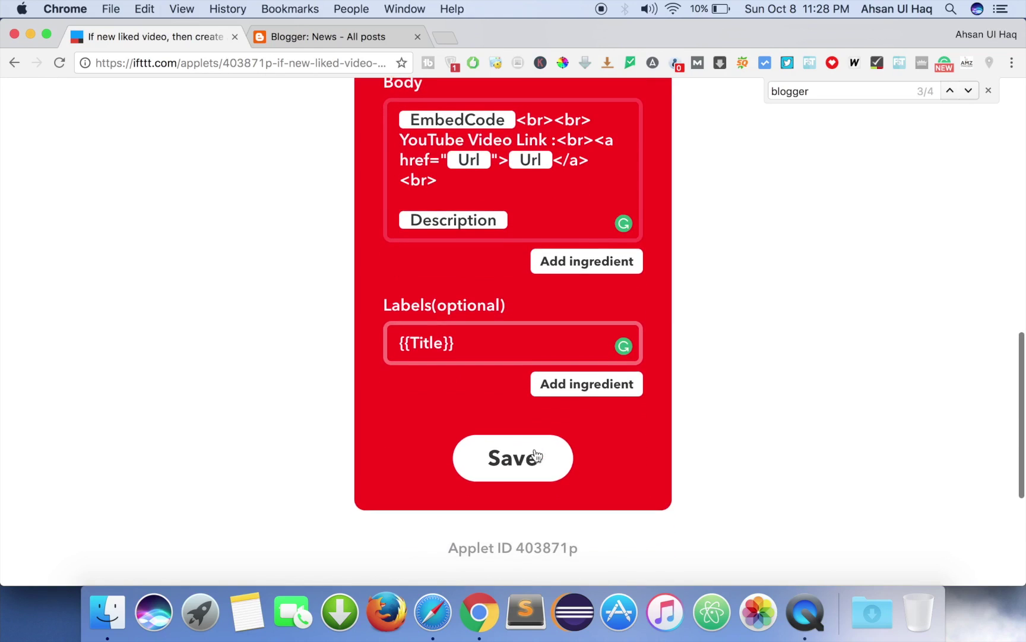
{"action": "left_click", "coordinate": [525, 458]}
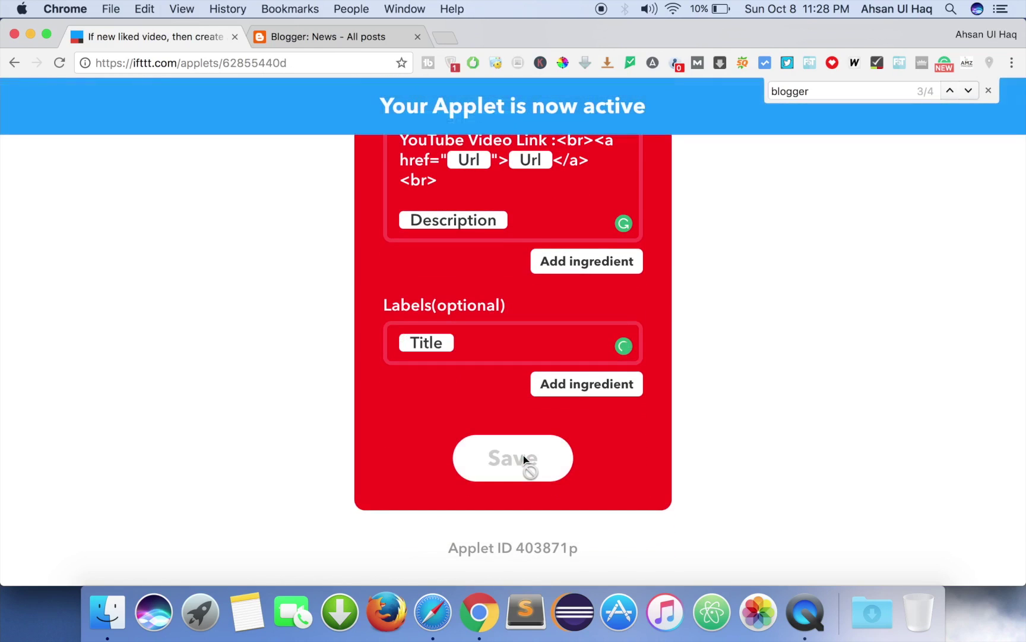
- Run a manual check of the activated applet, repeat it, close the page search, and review the applet's run status
{"action": "scroll", "coordinate": [523, 459], "scroll_direction": "down", "scroll_amount": 5}
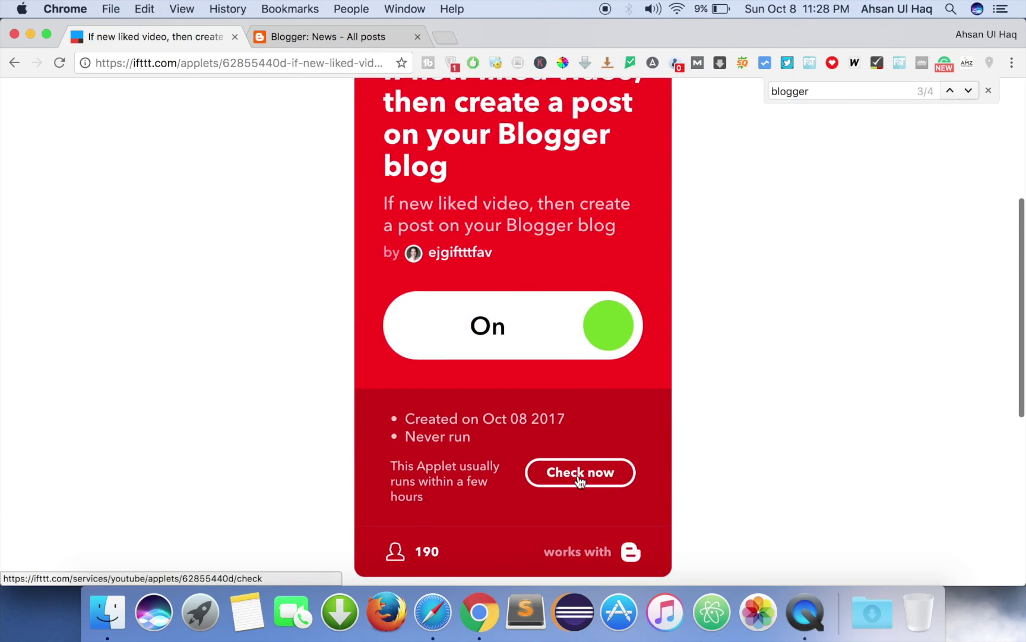
{"action": "left_click", "coordinate": [579, 475]}
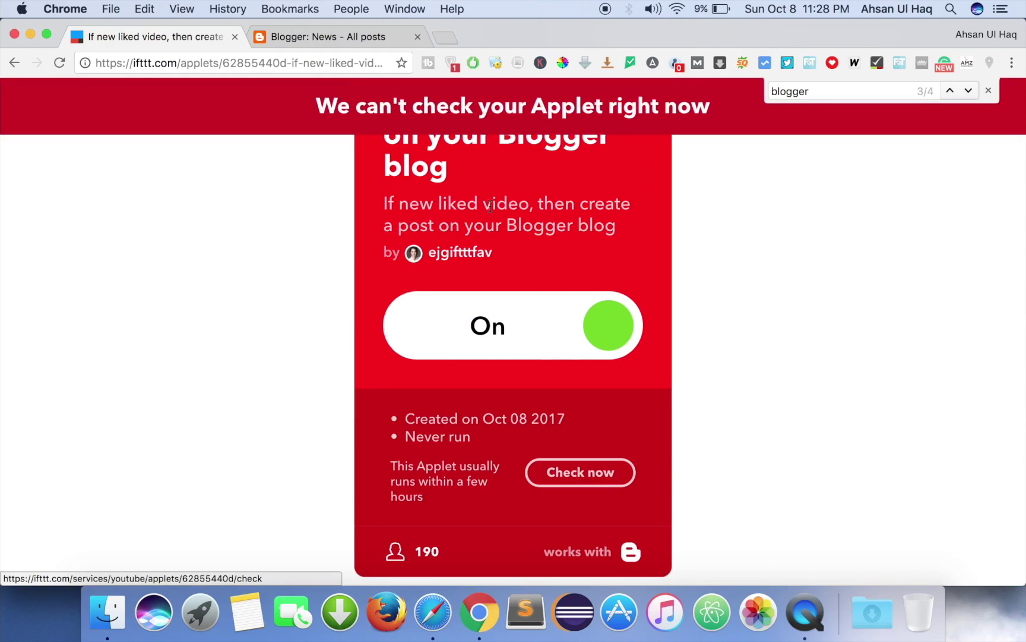
{"action": "scroll", "coordinate": [490, 206], "scroll_direction": "up", "scroll_amount": 2}
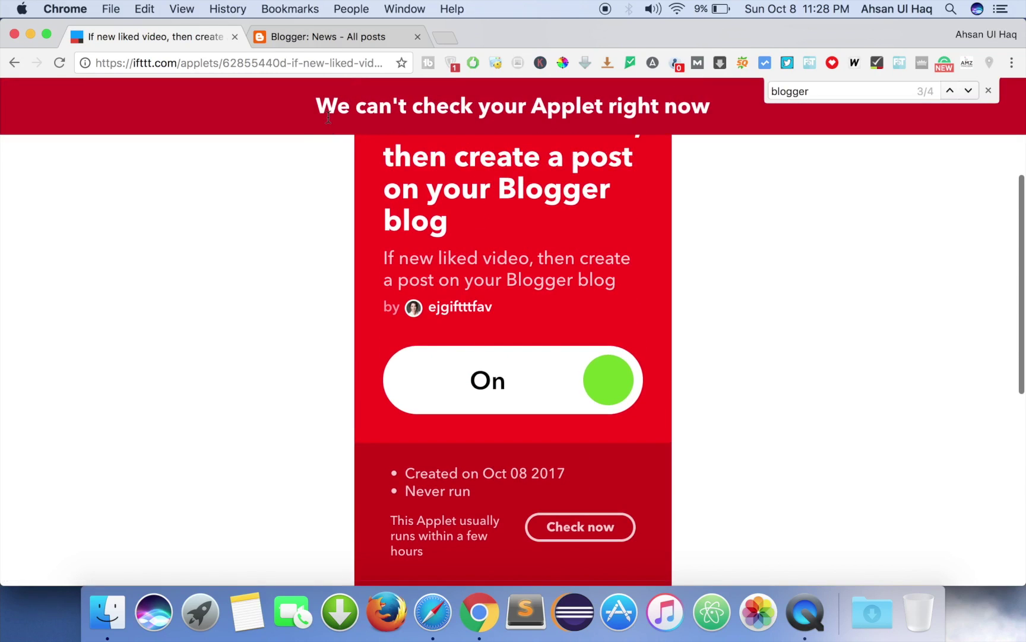
{"action": "scroll", "coordinate": [536, 211], "scroll_direction": "down", "scroll_amount": 5}
{"action": "left_click", "coordinate": [580, 244]}
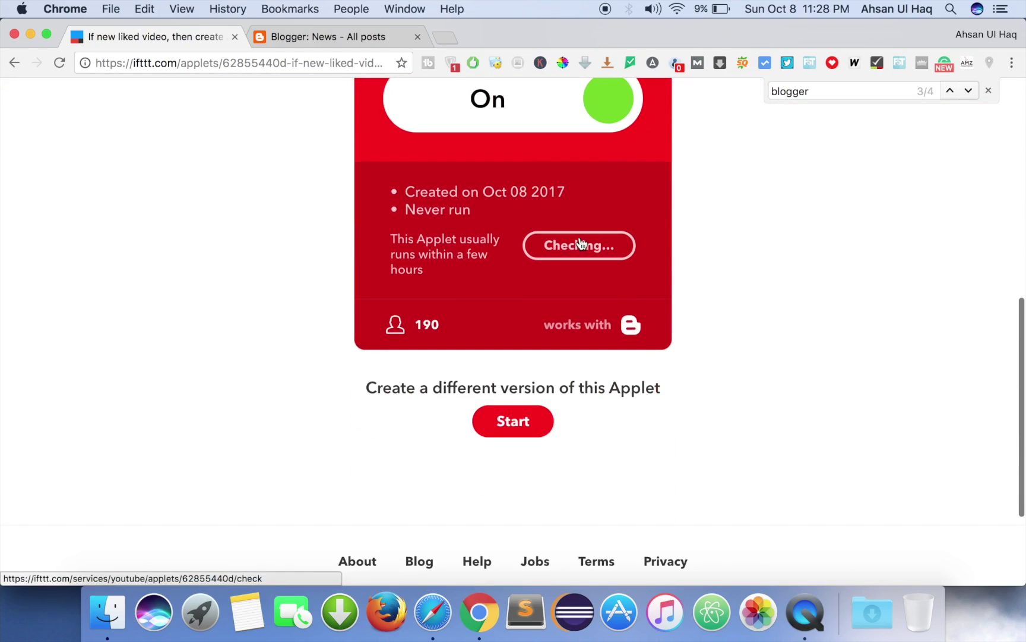
{"action": "left_click", "coordinate": [989, 91]}
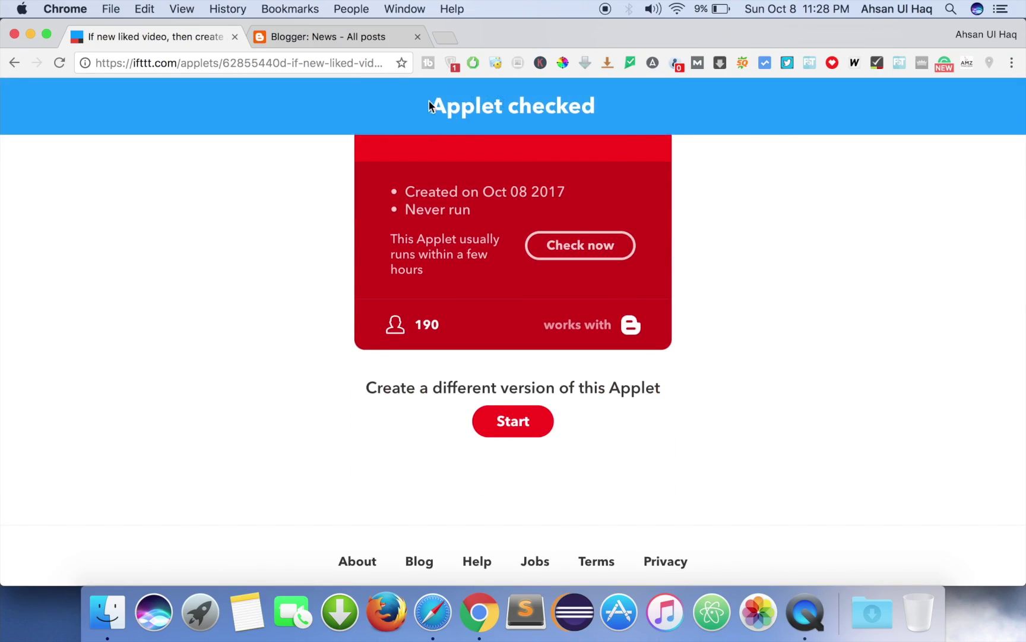
{"action": "scroll", "coordinate": [697, 282], "scroll_direction": "up", "scroll_amount": 4}
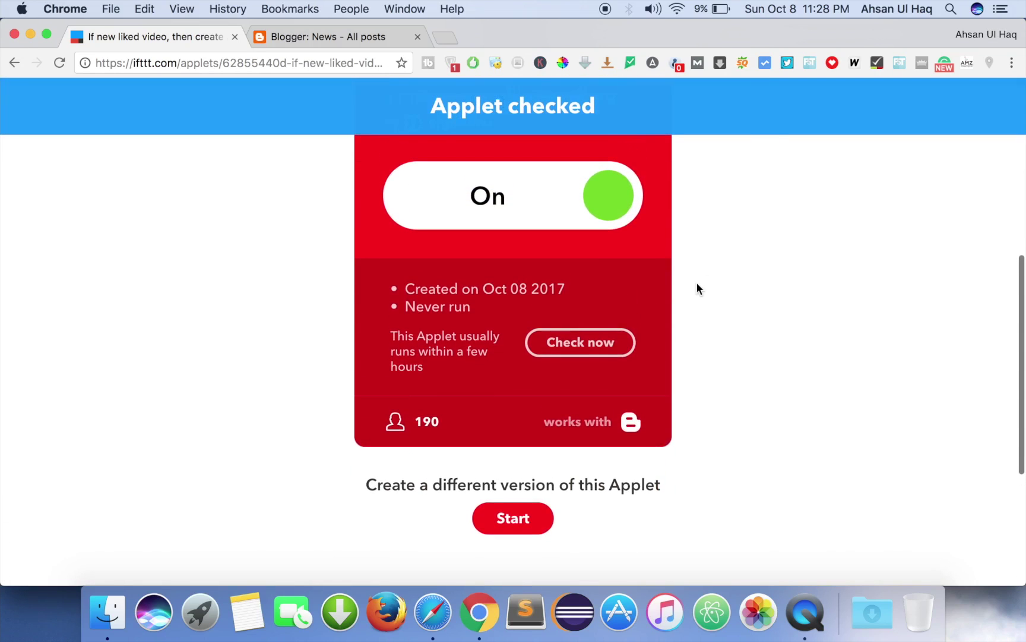
{"action": "left_click_drag", "start_coordinate": [412, 322], "coordinate": [543, 337]}
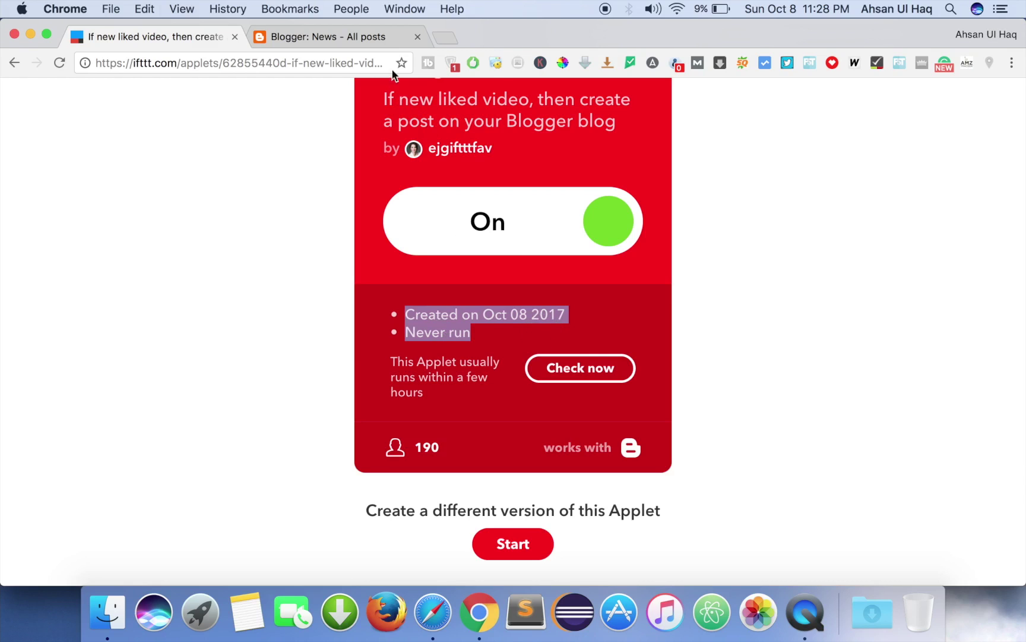
- Open YouTube in a new tab, like the DailyTutorialz video "Top 5 Free Keyword Research Tools for SEO", and pause playback
{"action": "left_click", "coordinate": [441, 39]}
{"action": "type", "text": "y"}
{"action": "key", "text": "Return"}
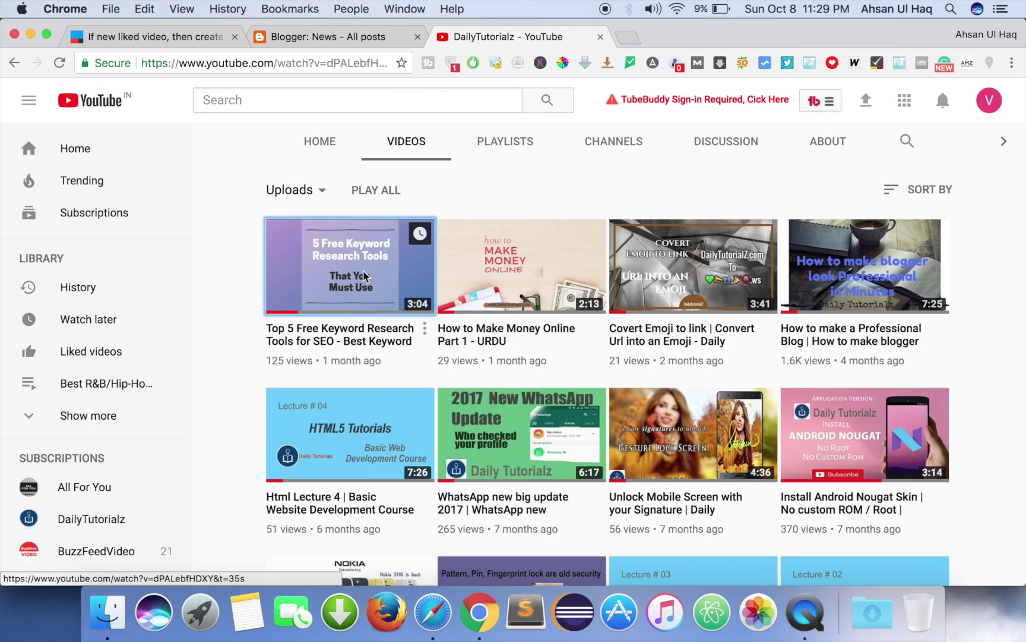
{"action": "left_click", "coordinate": [366, 277]}
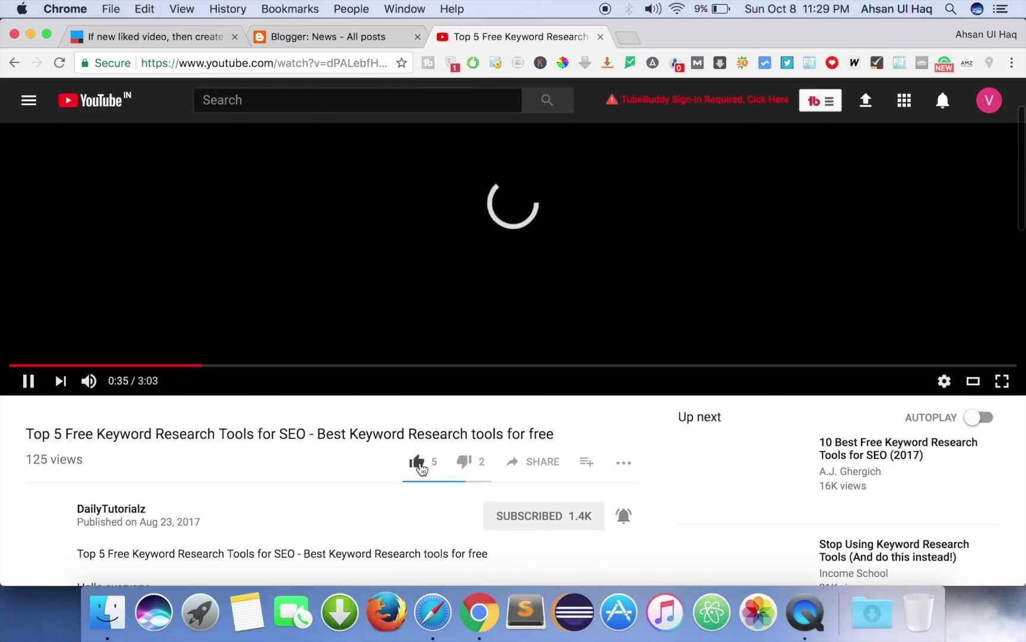
{"action": "left_click", "coordinate": [417, 461]}
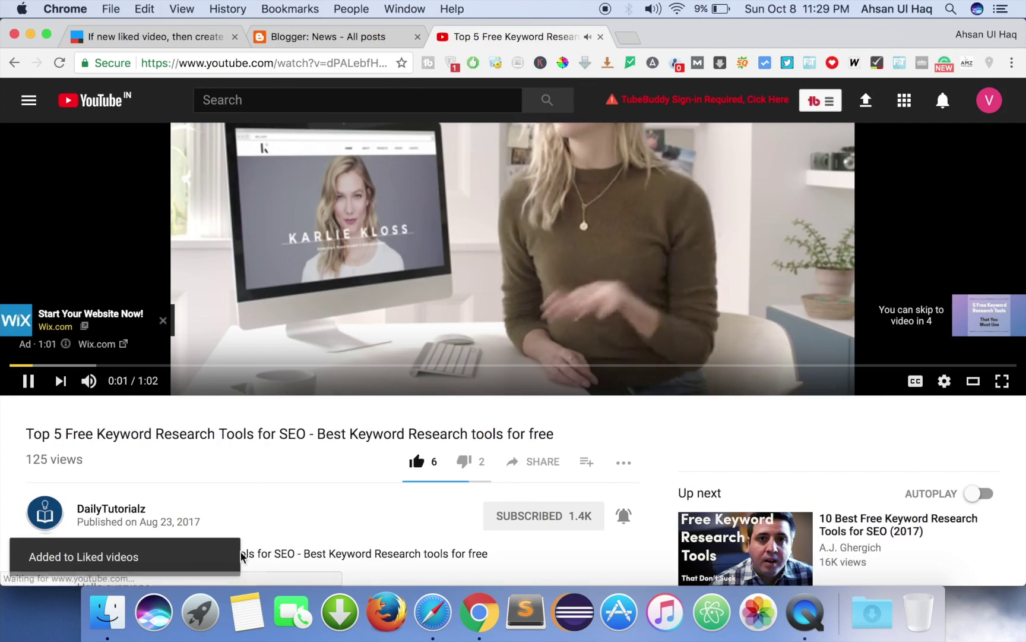
{"action": "scroll", "coordinate": [336, 502], "scroll_direction": "down", "scroll_amount": 3}
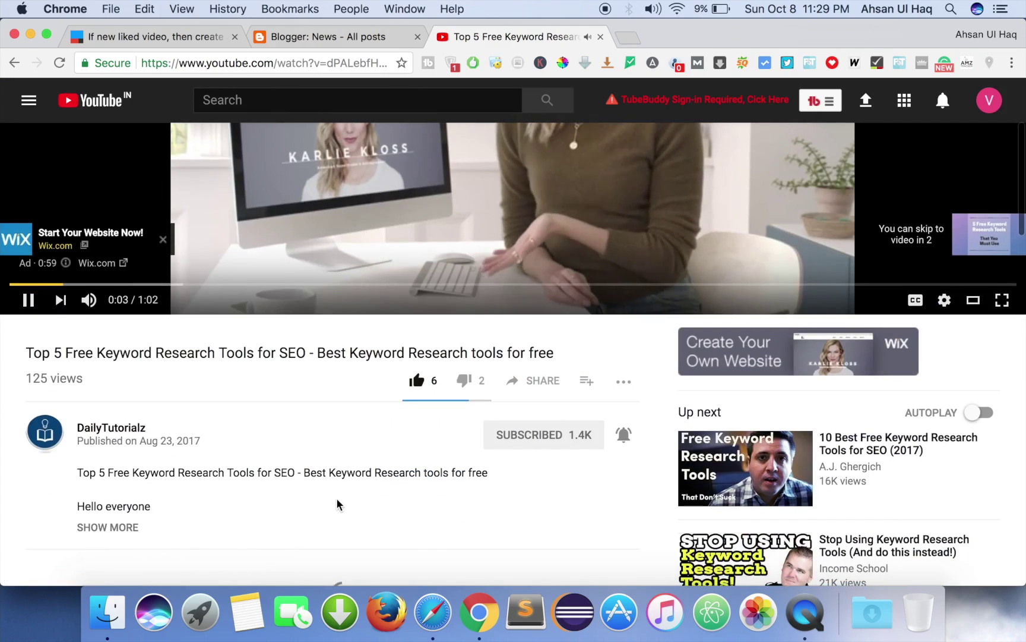
{"action": "left_click", "coordinate": [27, 300]}
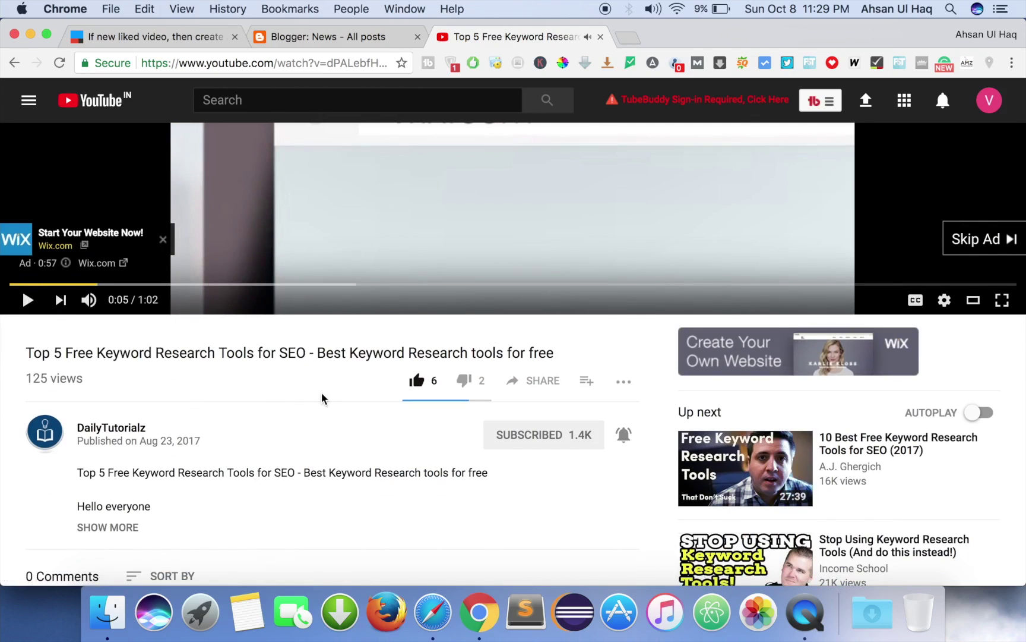
- Open the DailyTutorialz video "How to Make Money Online Part 1 - URDU", pause it, remove its existing like and like it again
{"action": "key", "text": "super+bracketleft"}
{"action": "left_click", "coordinate": [505, 272]}
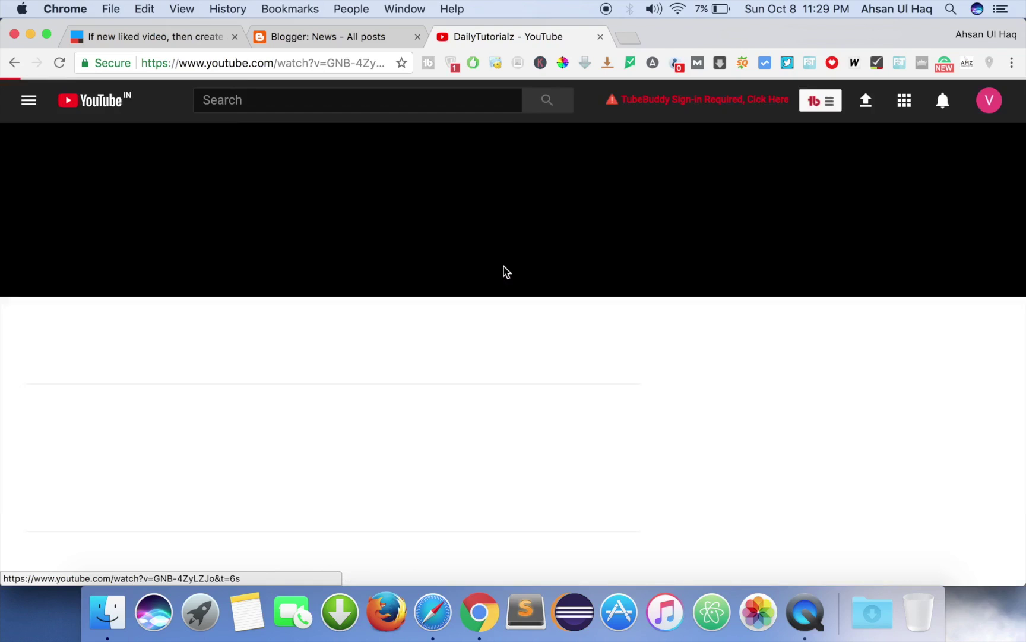
{"action": "left_click", "coordinate": [268, 261]}
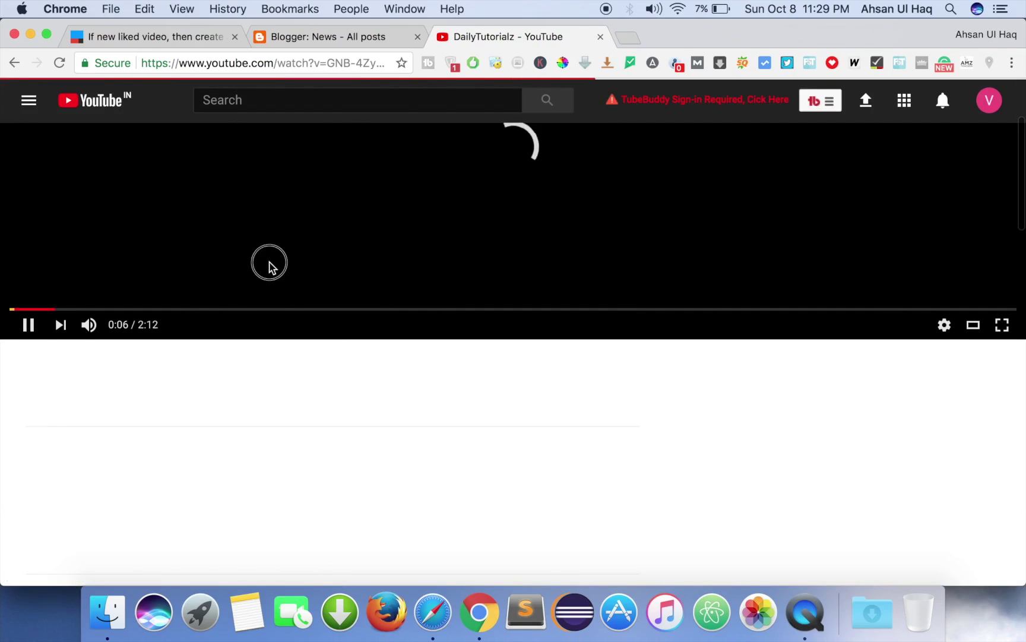
{"action": "scroll", "coordinate": [332, 435], "scroll_direction": "down", "scroll_amount": 1}
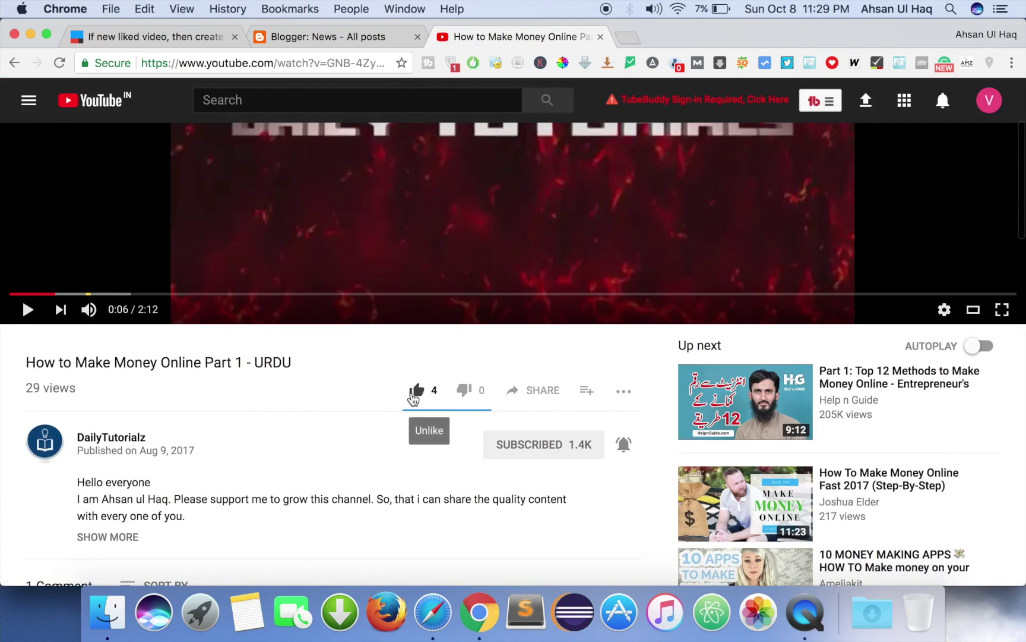
{"action": "scroll", "coordinate": [380, 395], "scroll_direction": "down", "scroll_amount": 2}
{"action": "left_click", "coordinate": [416, 361]}
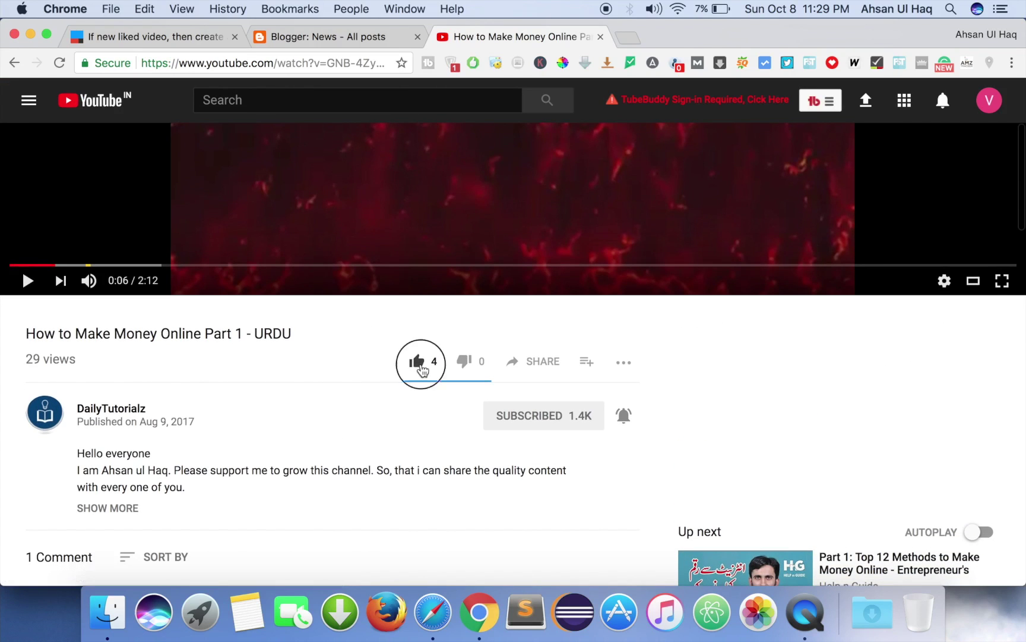
{"action": "left_click", "coordinate": [417, 363]}
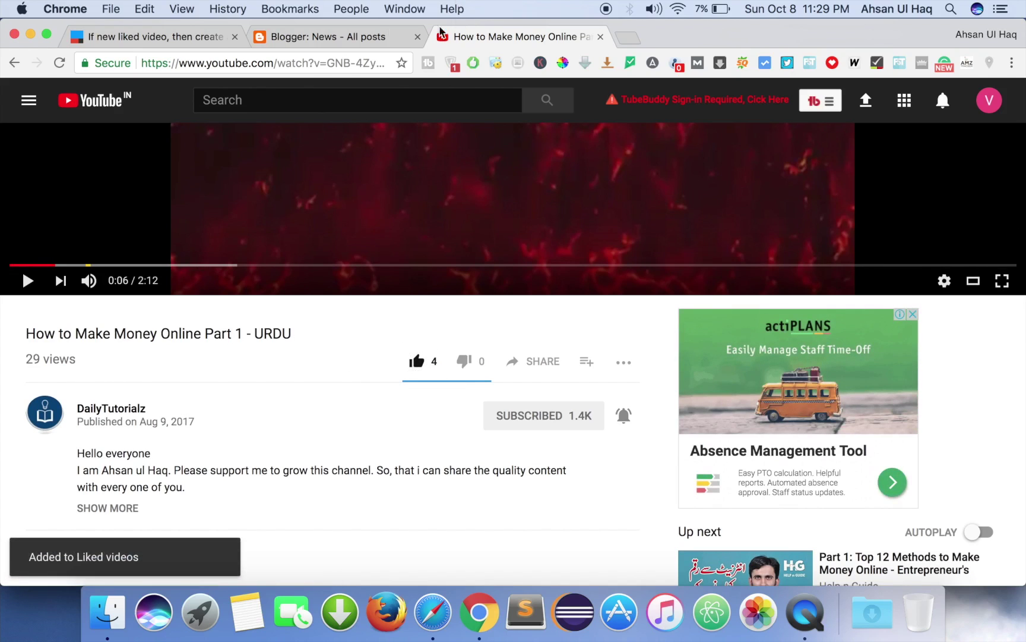
- Run another manual check of the liked-video applet in IFTTT and look for new posts in Blogger's post list
{"action": "left_click", "coordinate": [374, 36]}
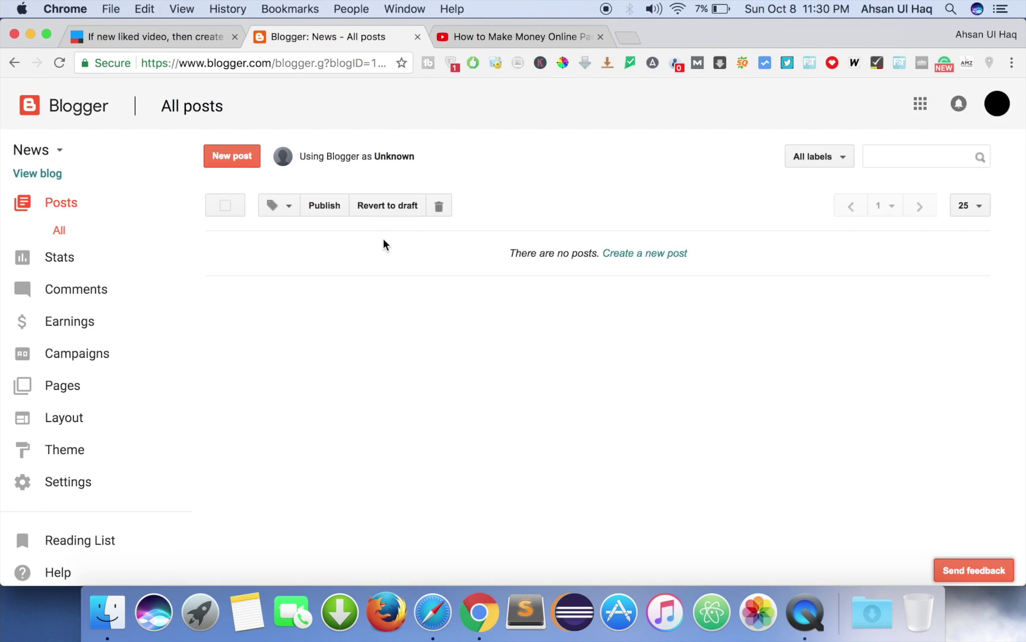
{"action": "left_click", "coordinate": [158, 35]}
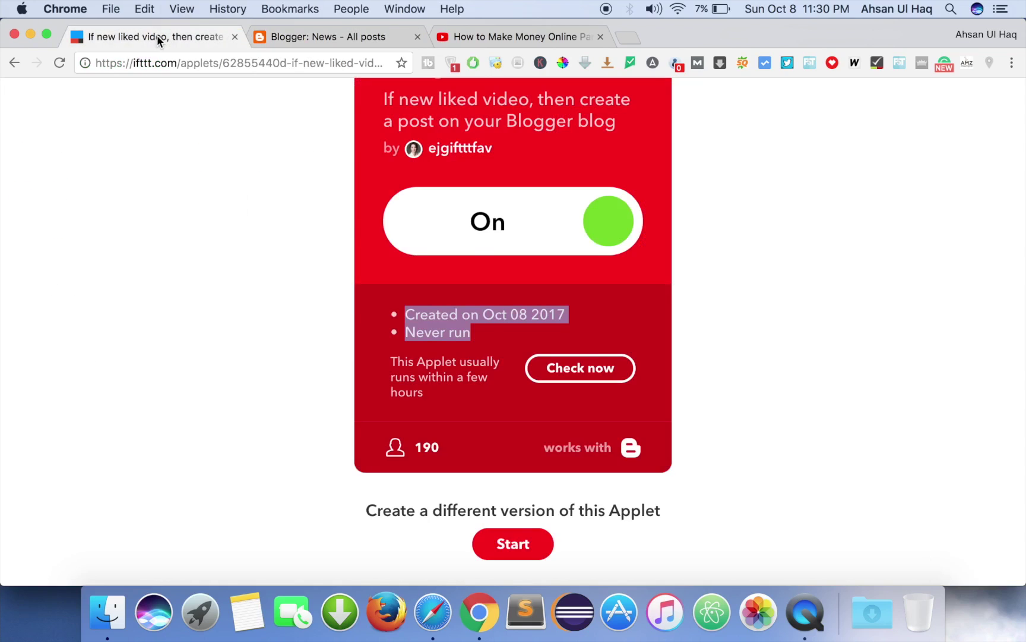
{"action": "left_click", "coordinate": [517, 345]}
{"action": "left_click", "coordinate": [570, 369]}
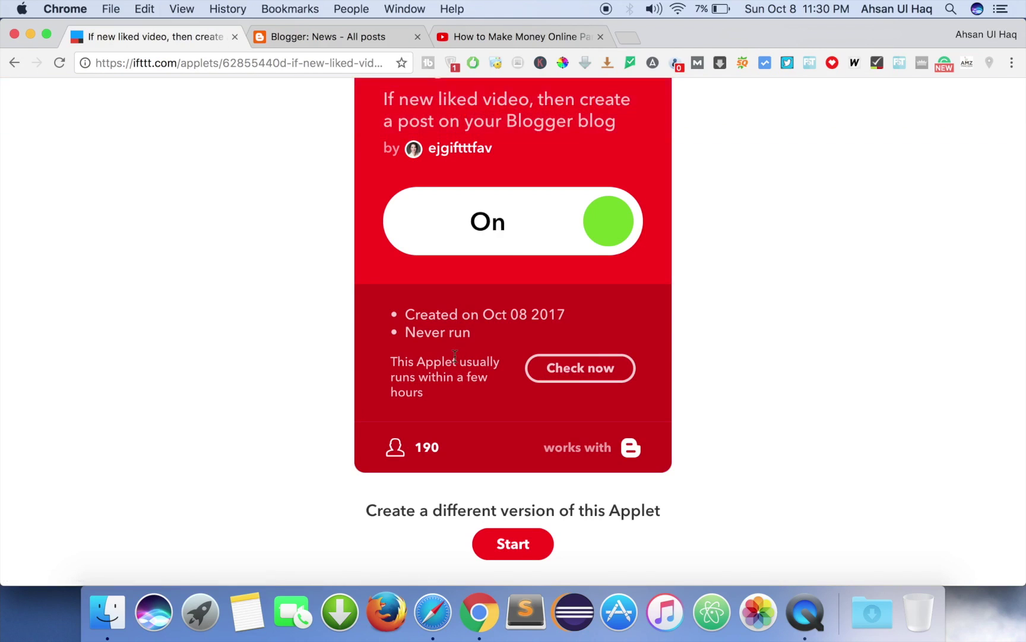
{"action": "scroll", "coordinate": [455, 315], "scroll_direction": "up", "scroll_amount": 3}
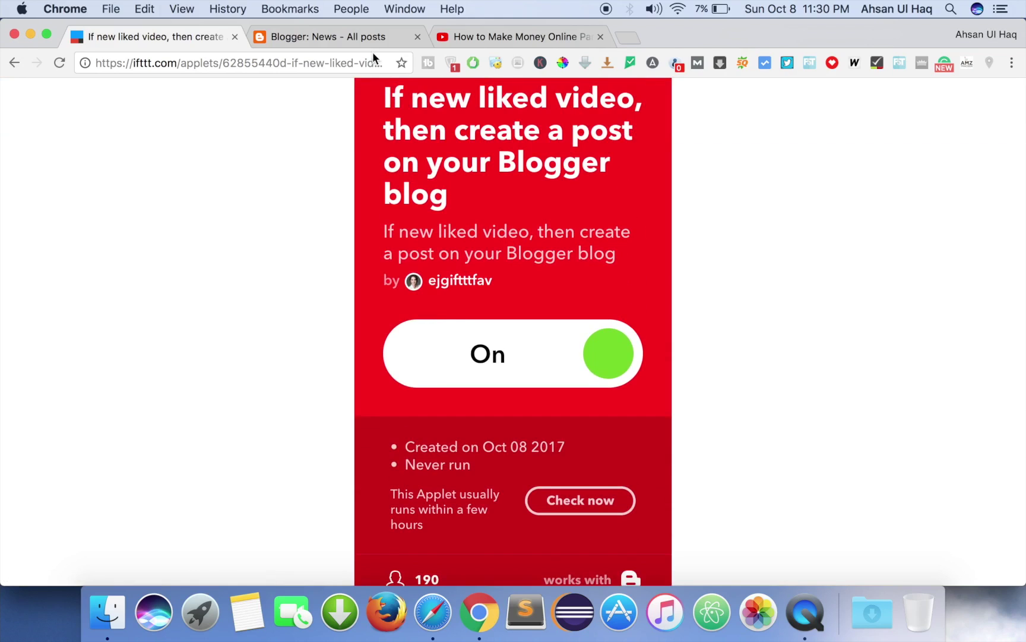
{"action": "left_click", "coordinate": [310, 38]}
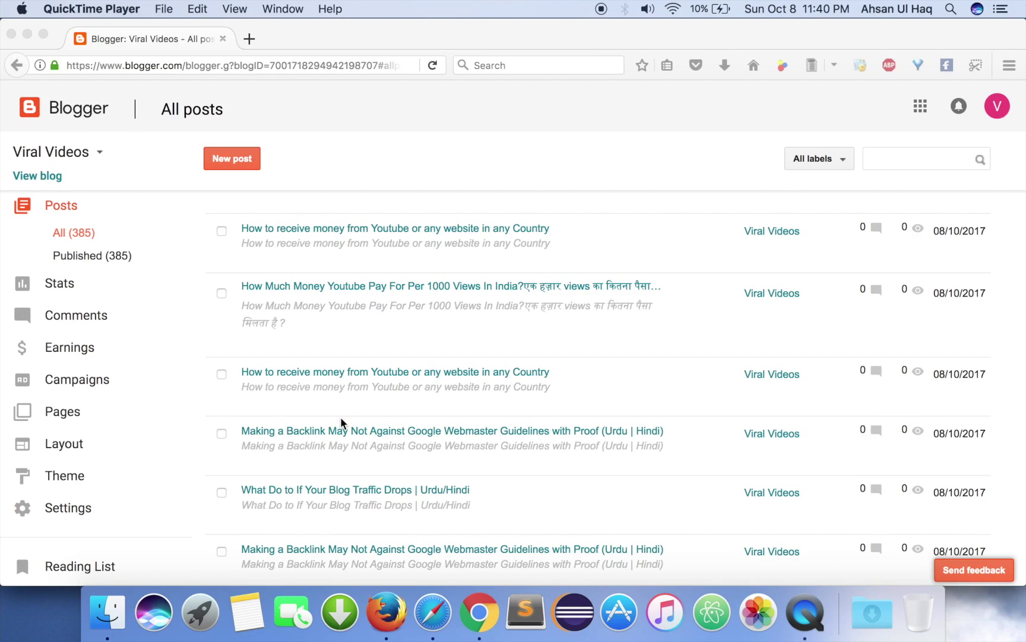
- Open the live Viral Videos blog in Firefox and look through its recent video posts
{"action": "left_click", "coordinate": [35, 173]}
{"action": "left_click", "coordinate": [318, 38]}
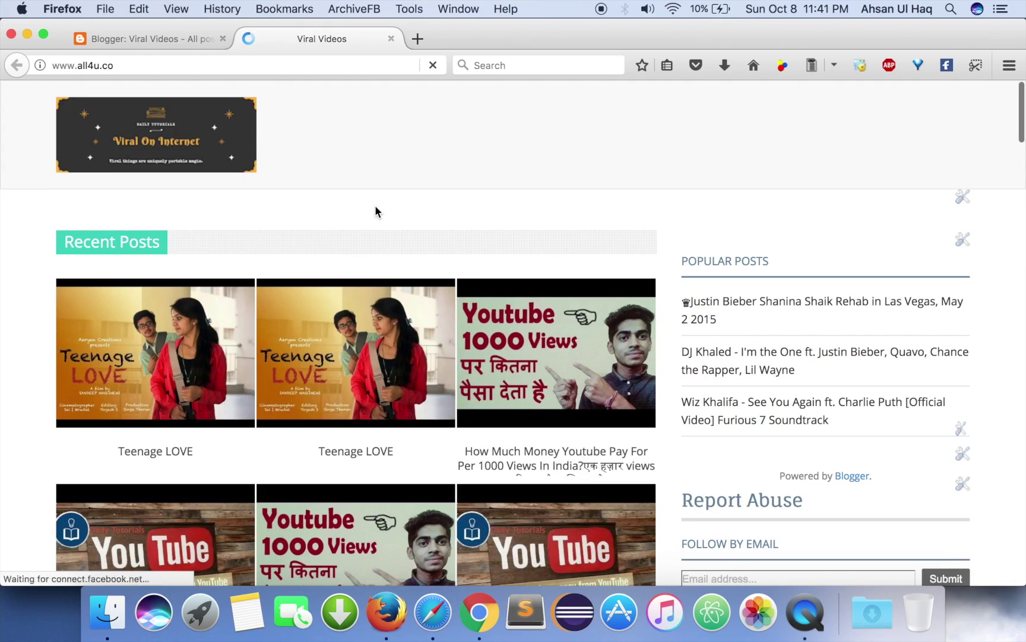
{"action": "scroll", "coordinate": [279, 356], "scroll_direction": "down", "scroll_amount": 2}
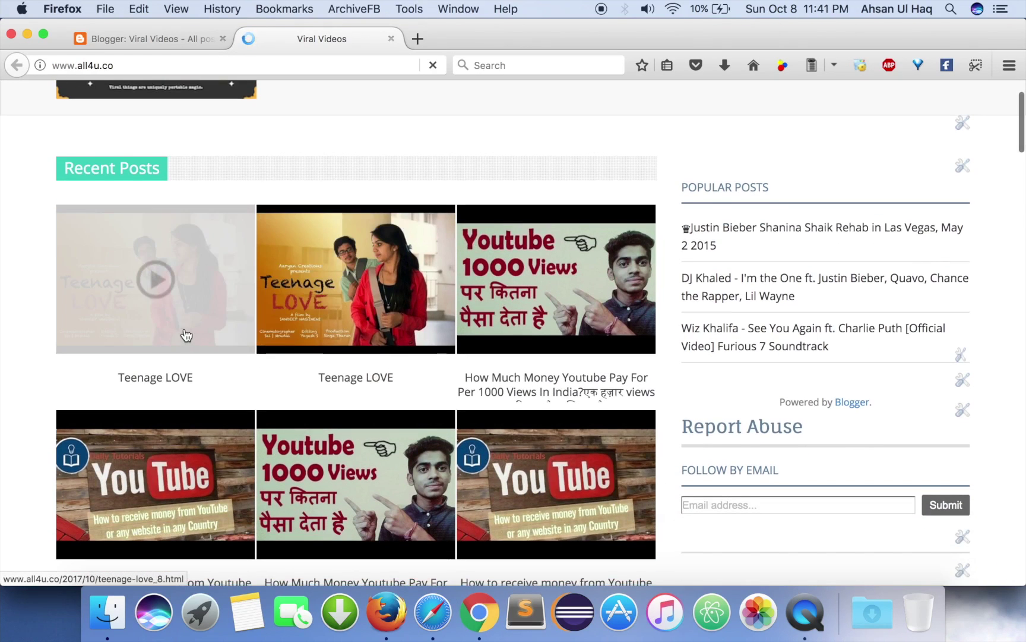
{"action": "scroll", "coordinate": [185, 328], "scroll_direction": "down", "scroll_amount": 2}
{"action": "scroll", "coordinate": [321, 383], "scroll_direction": "down", "scroll_amount": 3}
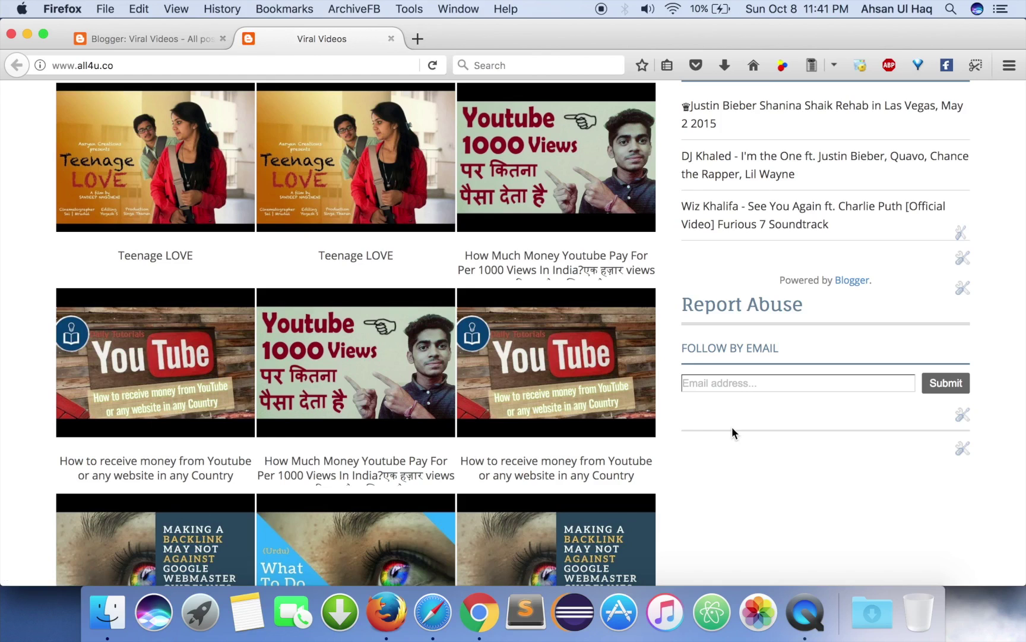
{"action": "scroll", "coordinate": [732, 427], "scroll_direction": "down", "scroll_amount": 10}
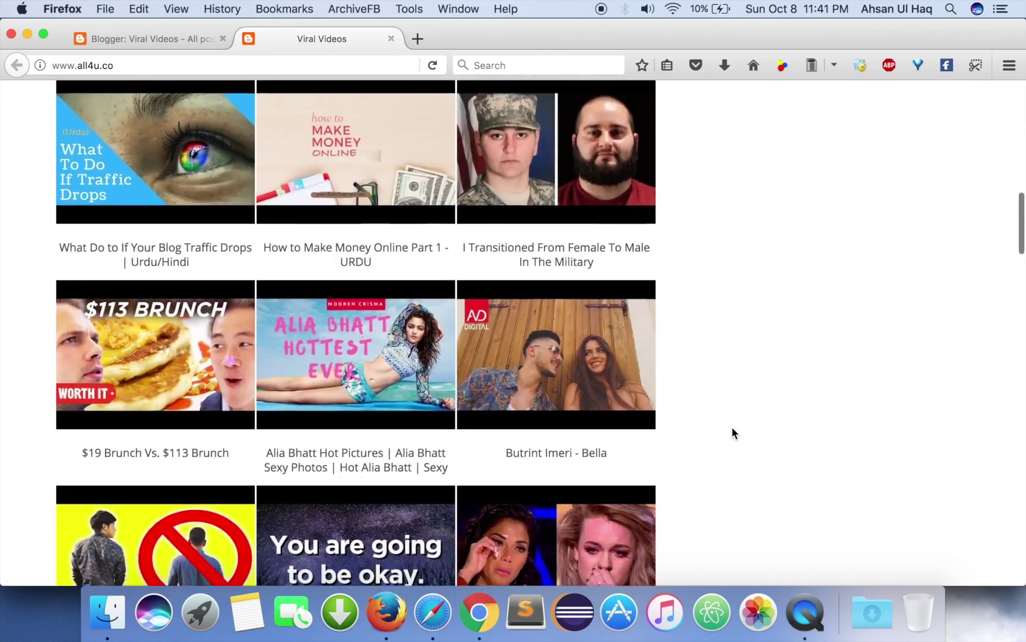
{"action": "scroll", "coordinate": [733, 428], "scroll_direction": "down", "scroll_amount": 15}
{"action": "scroll", "coordinate": [732, 427], "scroll_direction": "up", "scroll_amount": 20}
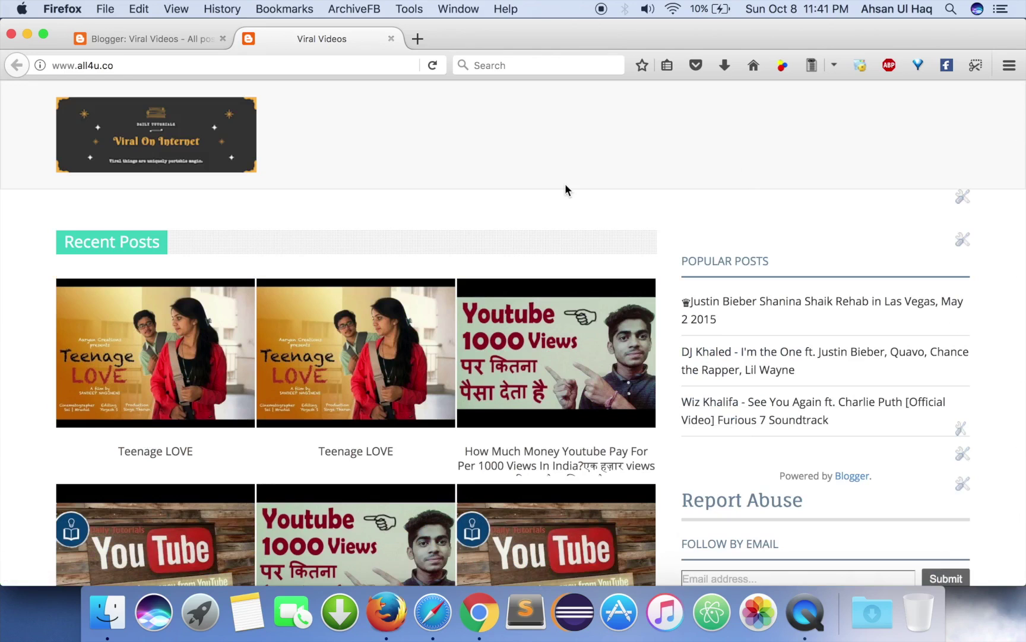
- Switch to Chrome, check the applet's run status in IFTTT and close the Blogger page
{"action": "left_click", "coordinate": [479, 612]}
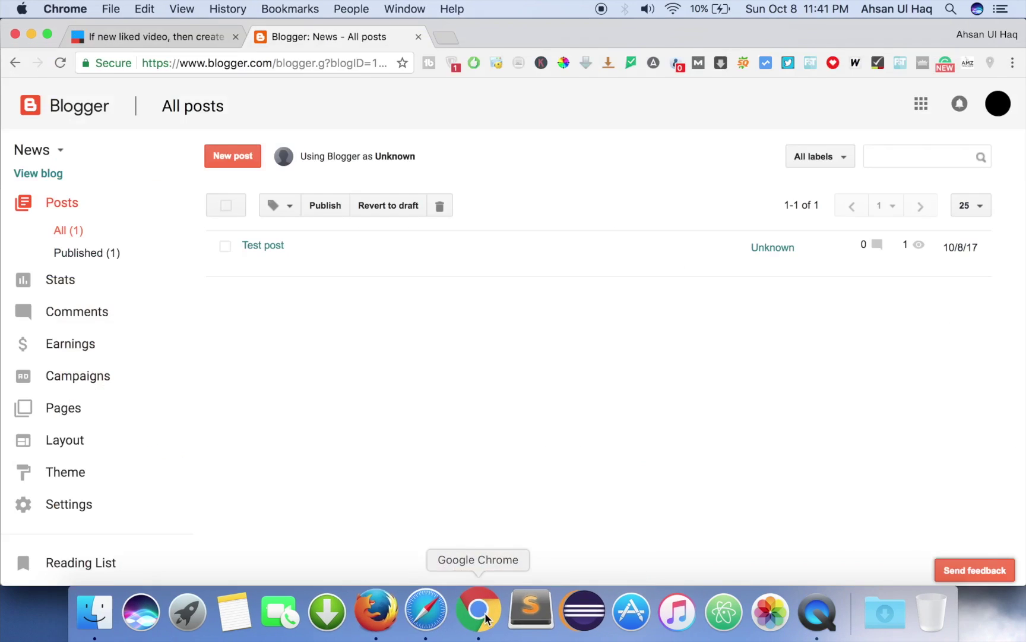
{"action": "left_click", "coordinate": [174, 35]}
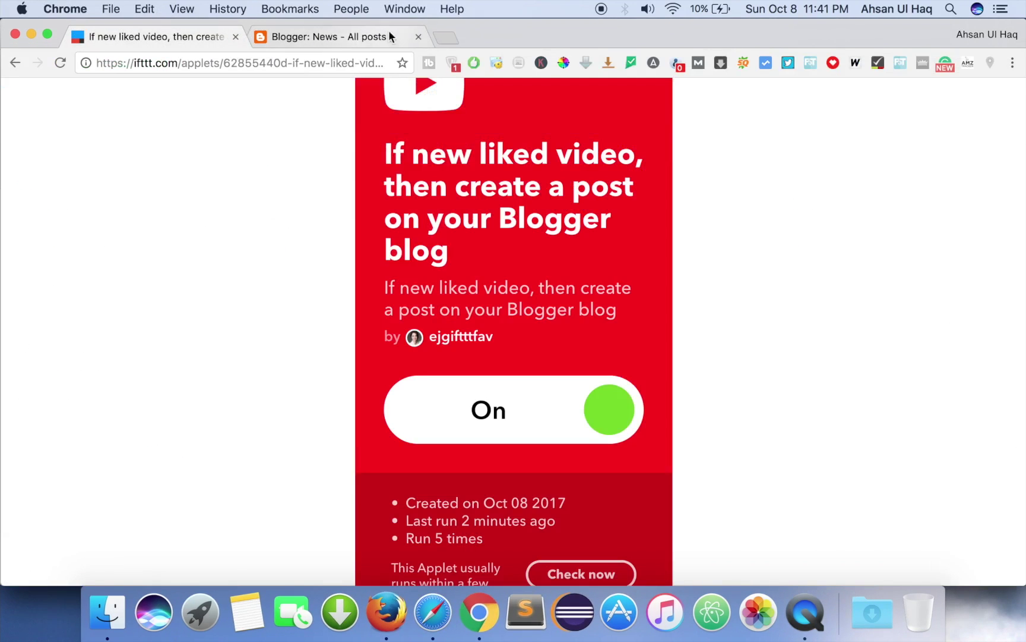
{"action": "left_click", "coordinate": [425, 41]}
{"action": "left_click", "coordinate": [418, 37]}
{"action": "scroll", "coordinate": [241, 363], "scroll_direction": "up", "scroll_amount": 5}
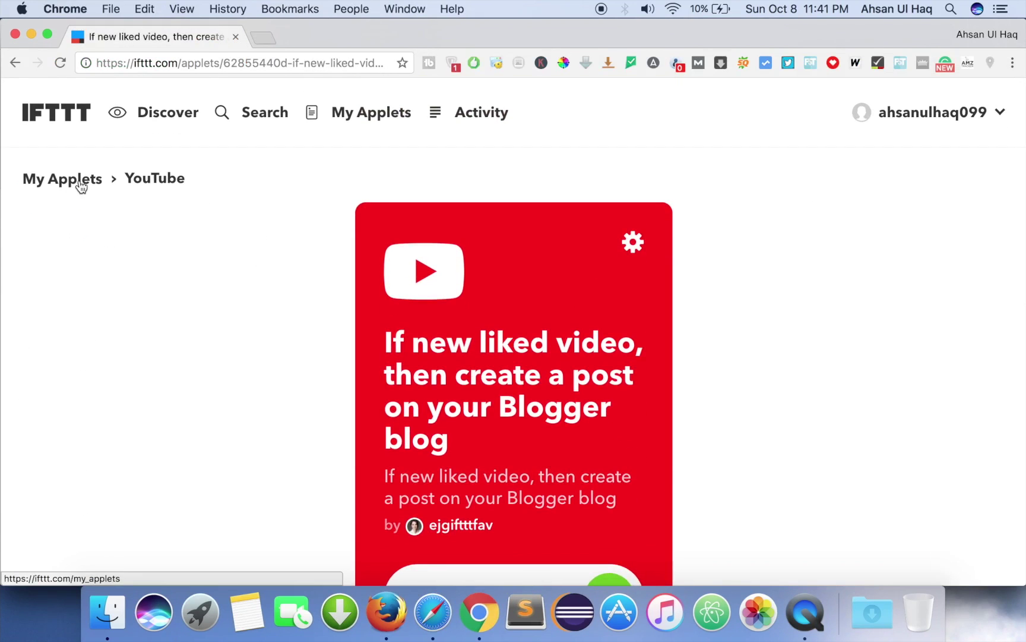
- Start creating a new applet from the My Applets list
{"action": "left_click", "coordinate": [79, 183]}
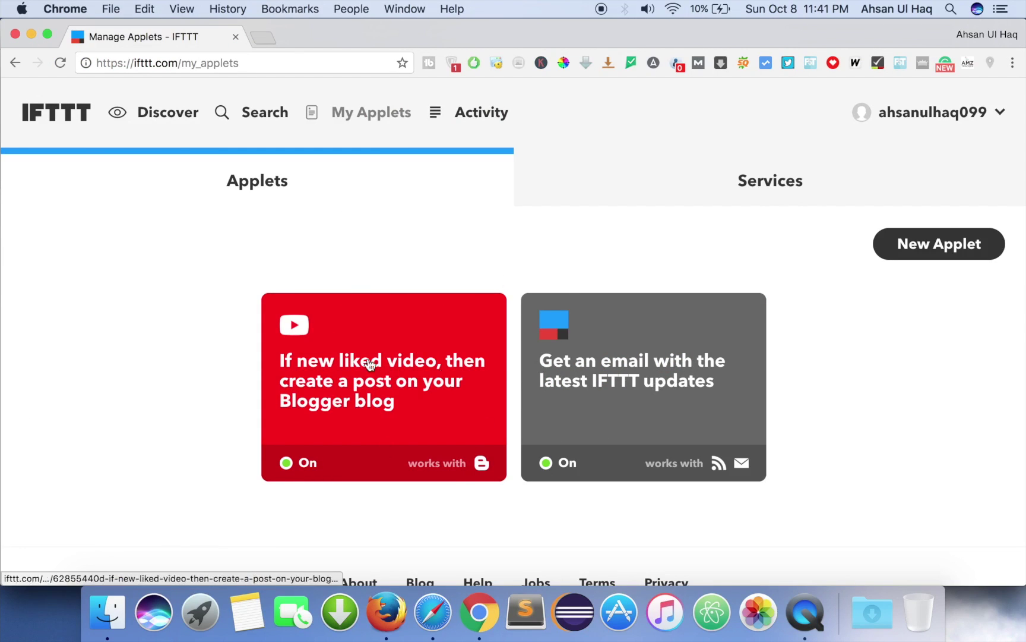
{"action": "left_click", "coordinate": [940, 251]}
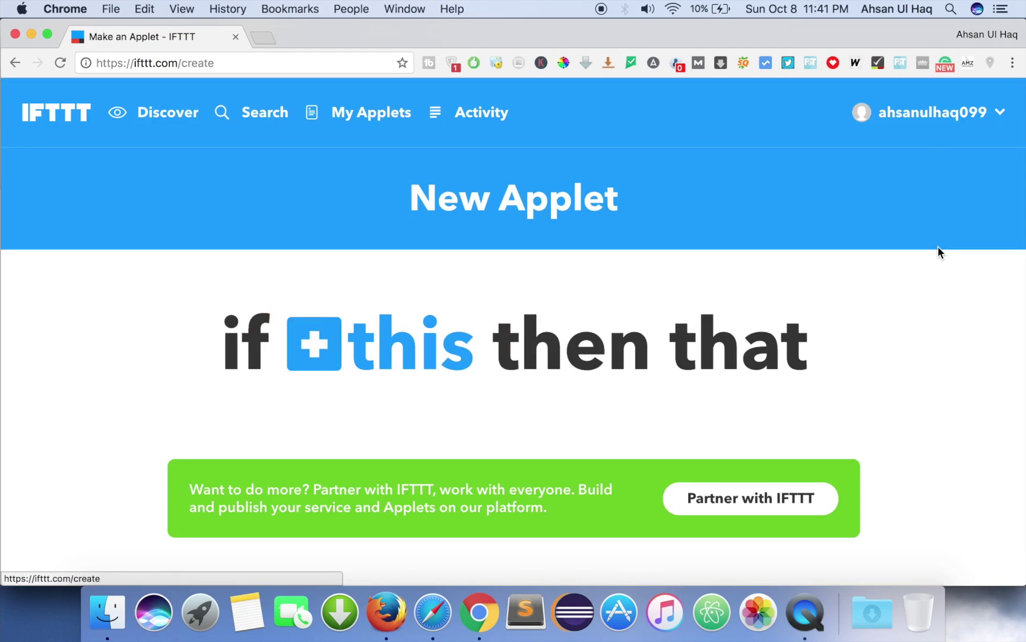
{"action": "scroll", "coordinate": [360, 332], "scroll_direction": "down", "scroll_amount": 5}
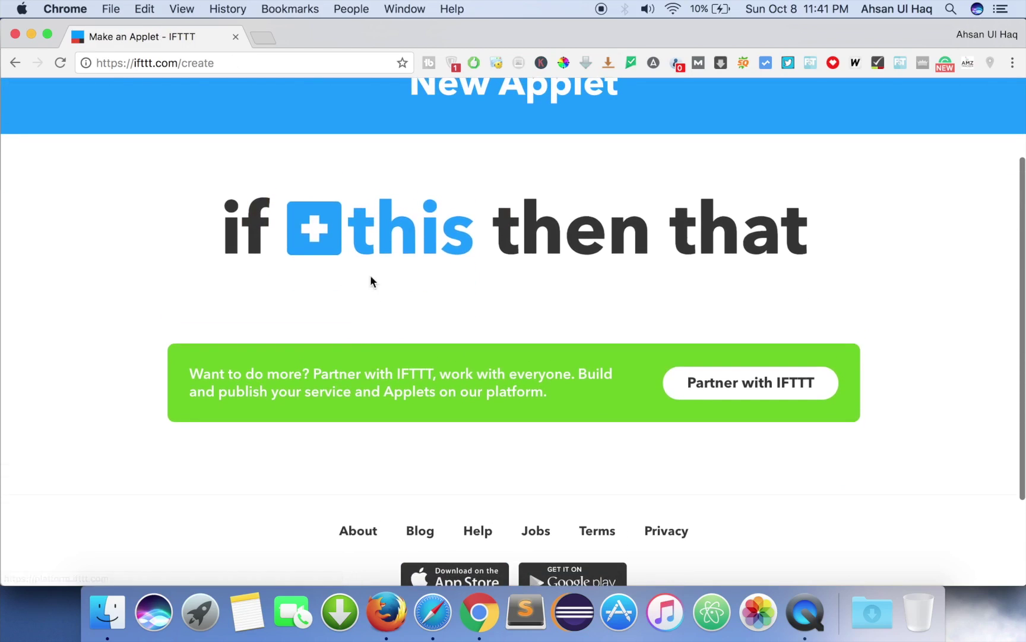
- Search the trigger services for "blogger" and set Blogger's "Any new post" as the new applet's trigger
{"action": "left_click", "coordinate": [335, 232]}
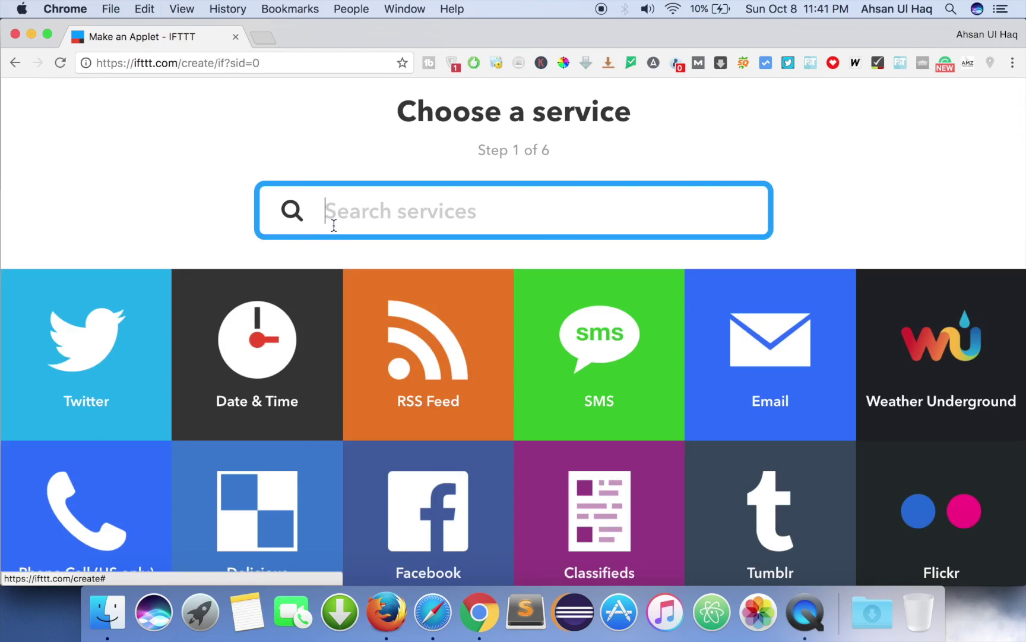
{"action": "type", "text": "b"}
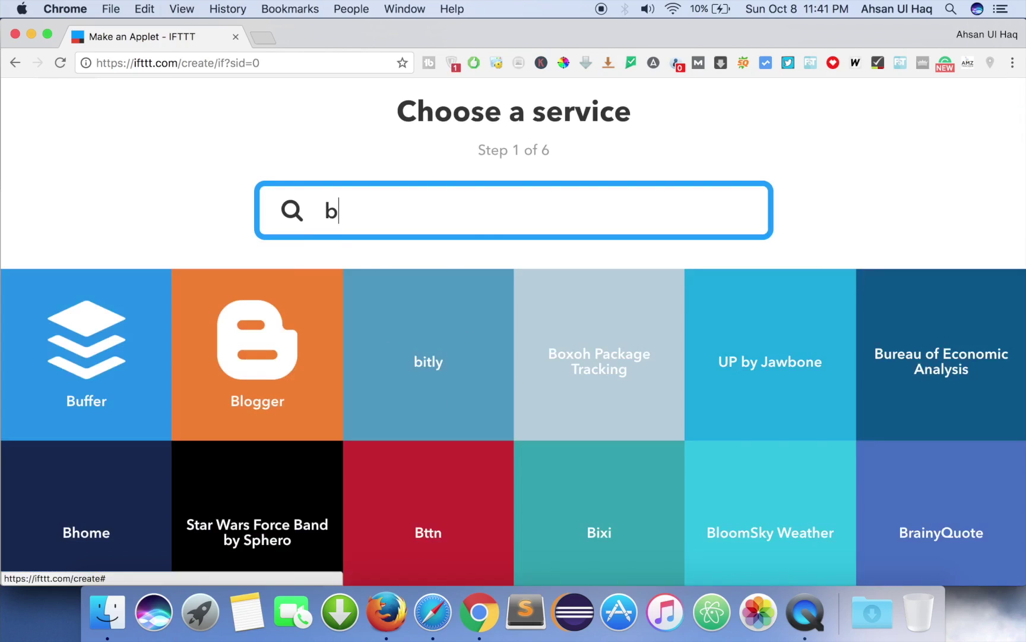
{"action": "type", "text": "logger"}
{"action": "key", "text": "BackSpace"}
{"action": "type", "text": "er"}
{"action": "left_click", "coordinate": [475, 317]}
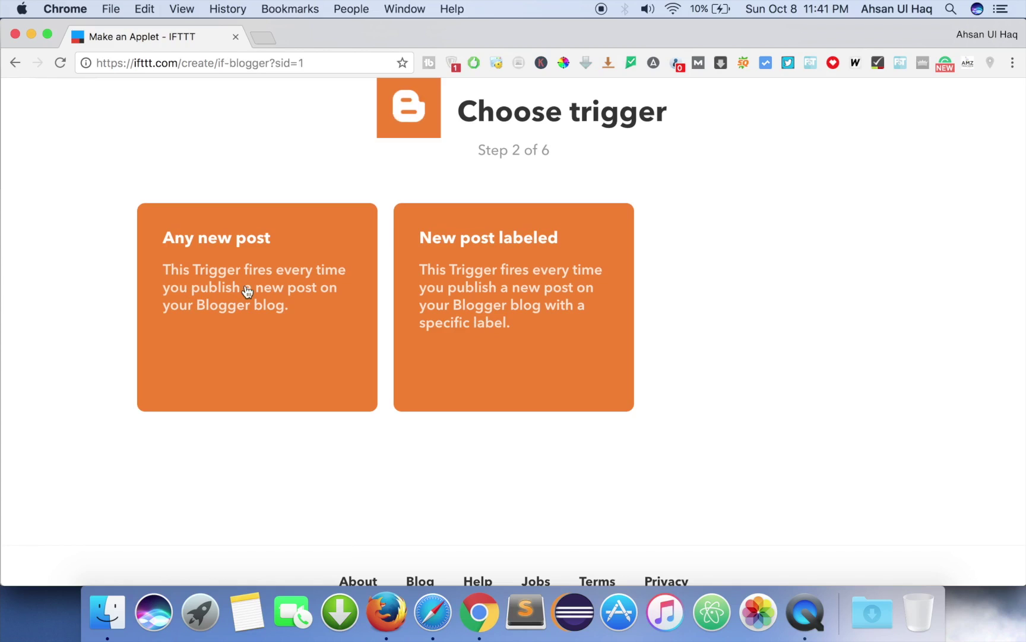
{"action": "left_click", "coordinate": [247, 291]}
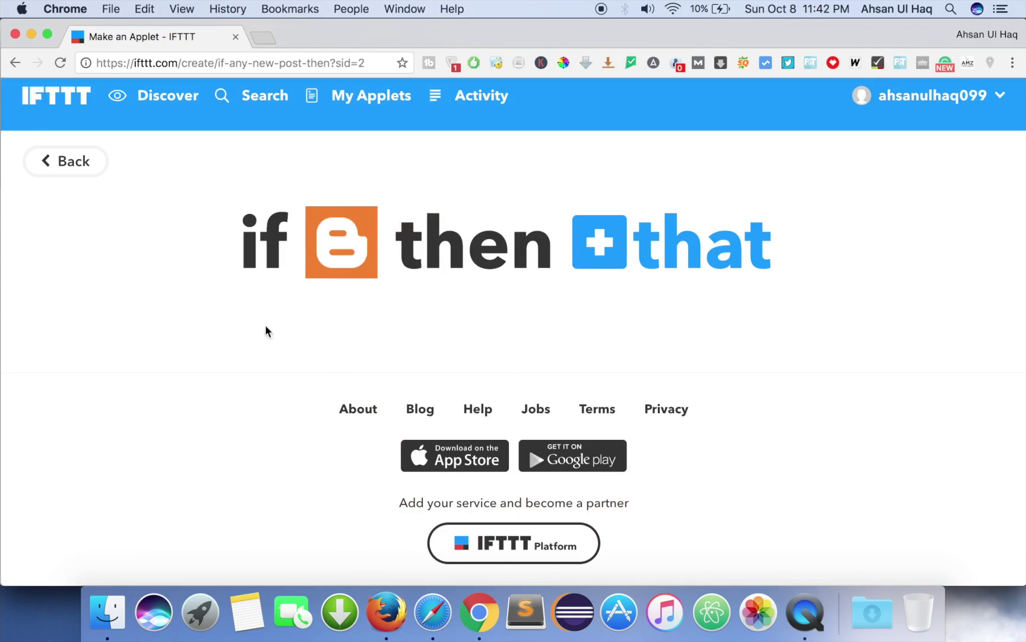
- Choose Facebook as the action service for the new applet
{"action": "left_click", "coordinate": [603, 259]}
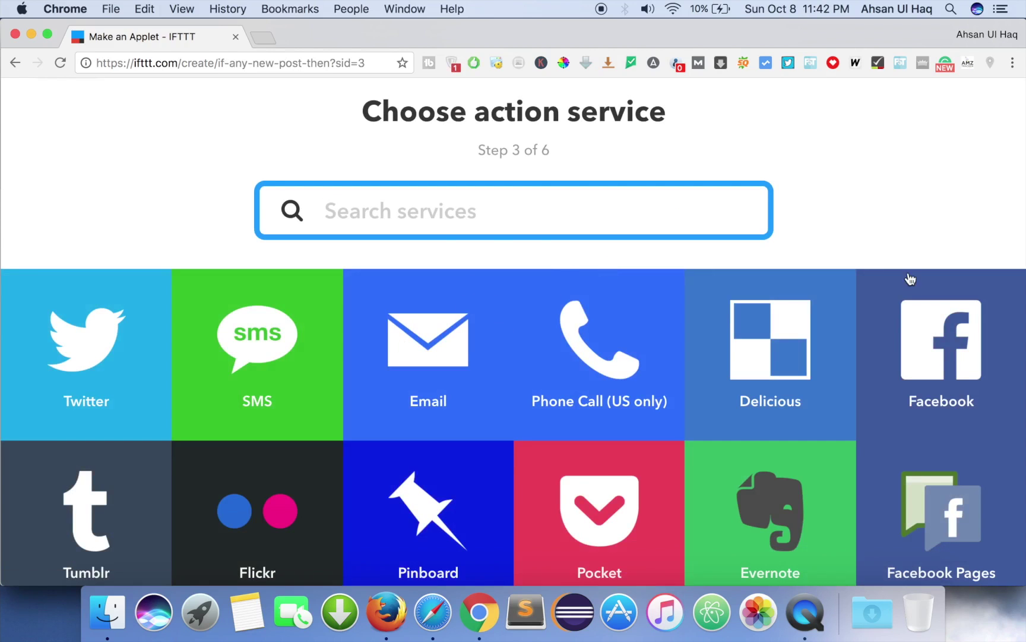
{"action": "left_click", "coordinate": [948, 342]}
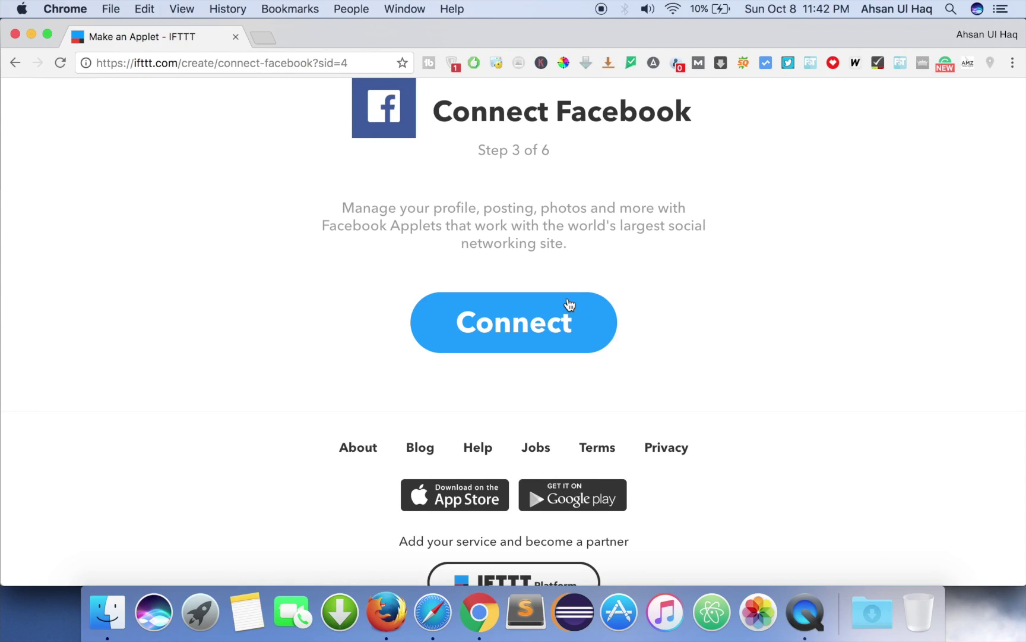
{"action": "scroll", "coordinate": [569, 304], "scroll_direction": "up", "scroll_amount": 4}
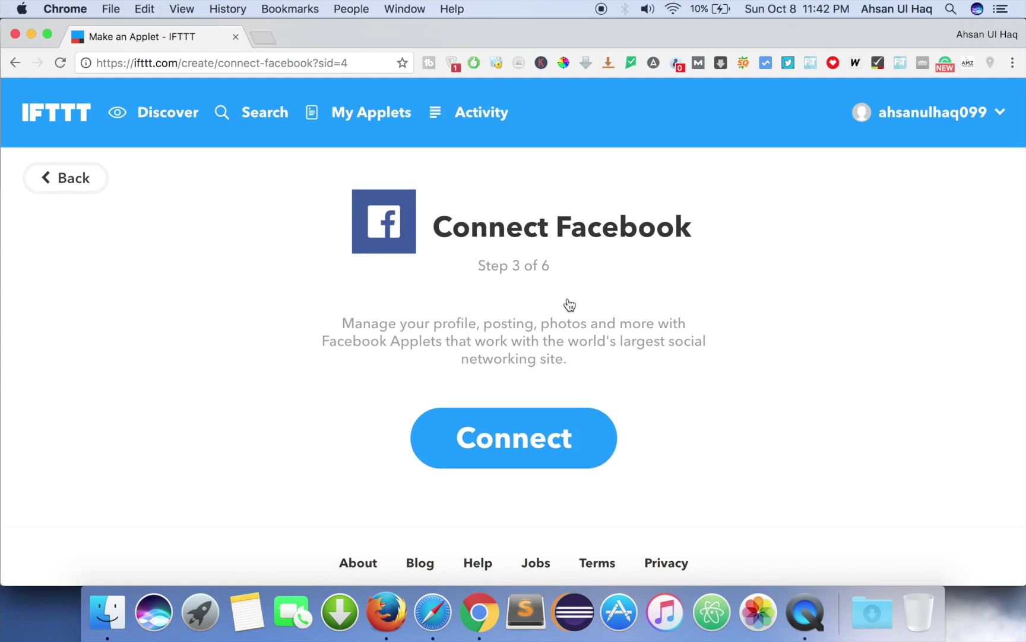